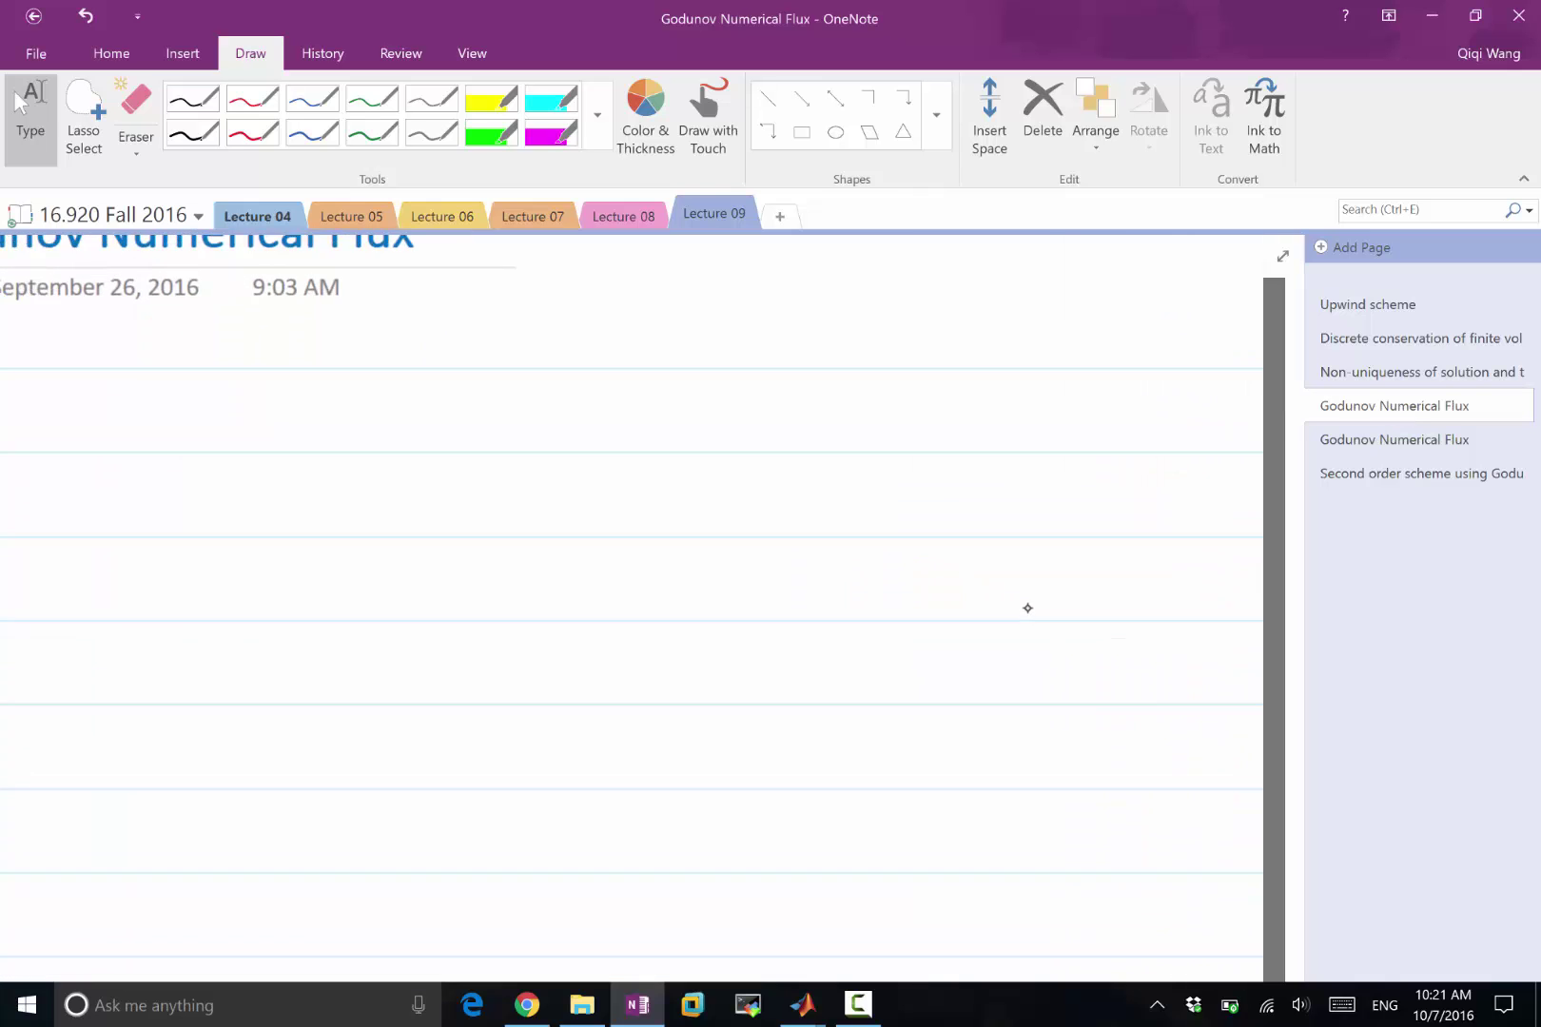
Step: Draw green u and x axes and the first levels of the piecewise-constant step profile
scroll(1027, 608, down, 5)
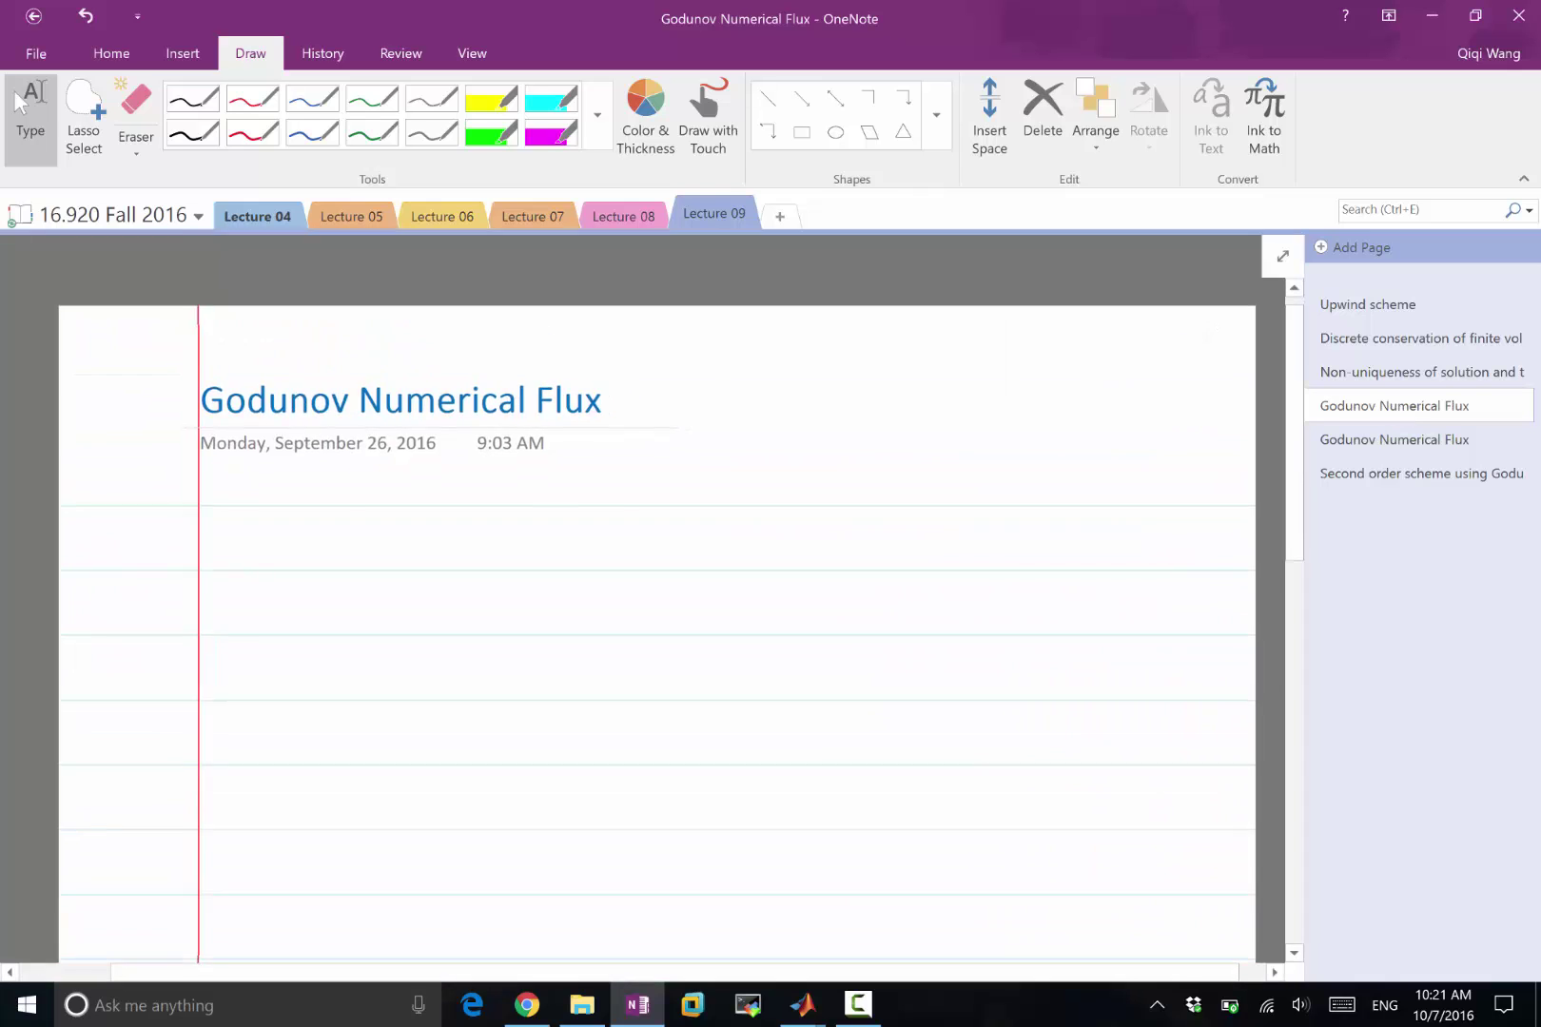
scroll(647, 609, up, 2)
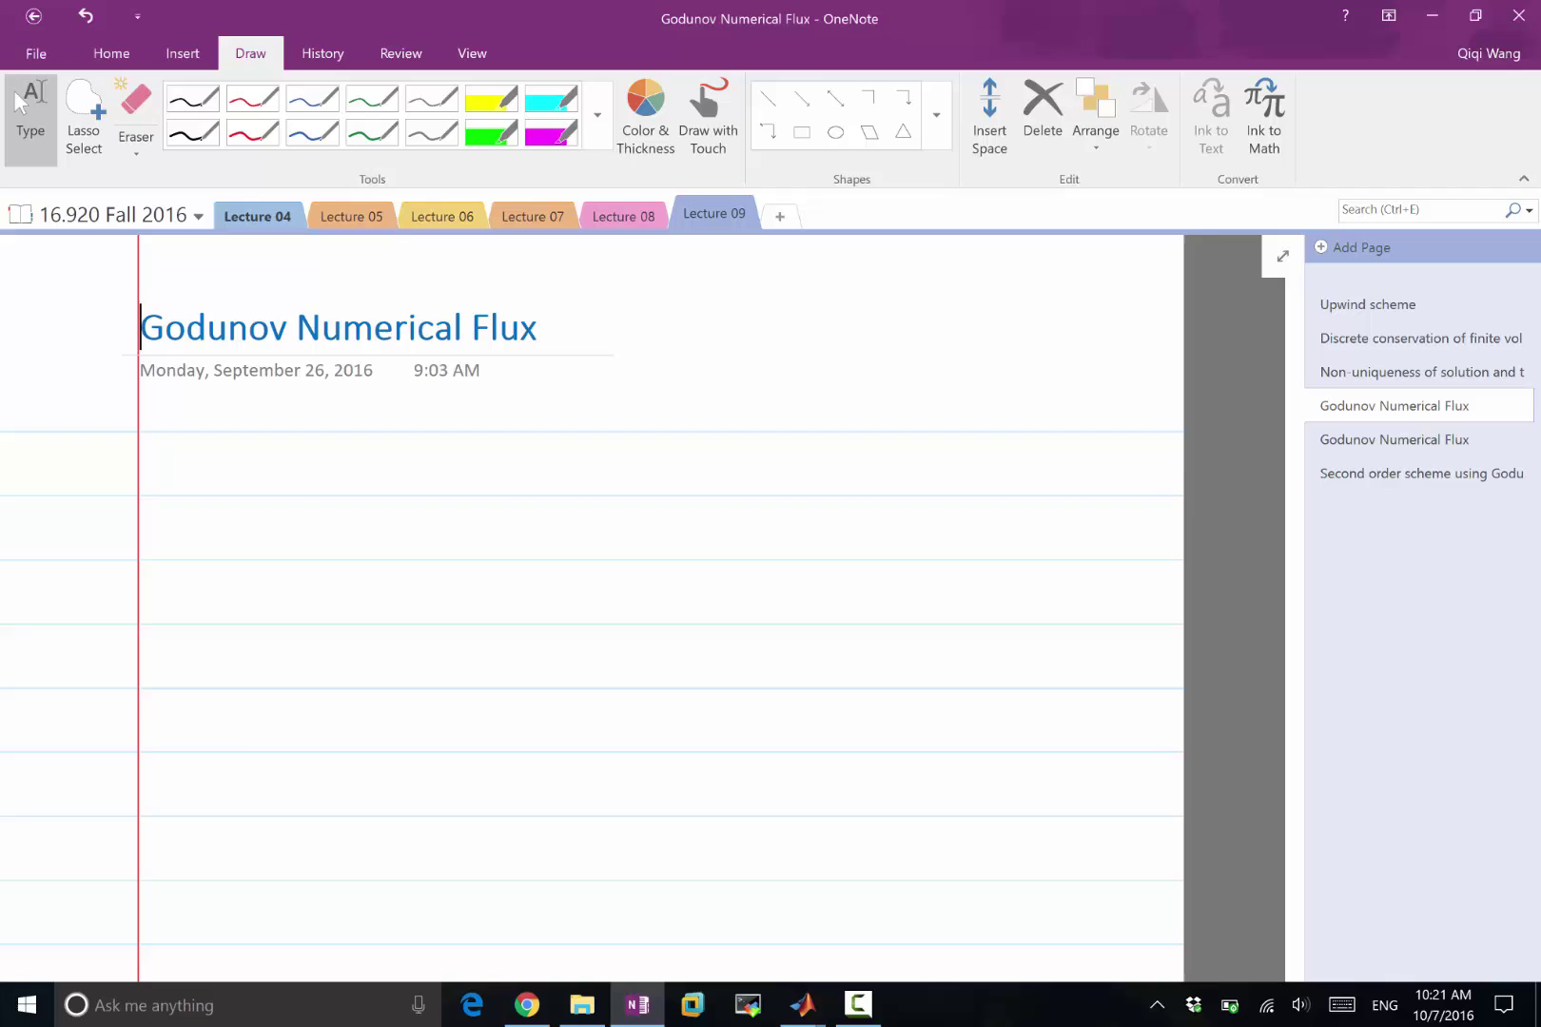
scroll(618, 609, up, 2)
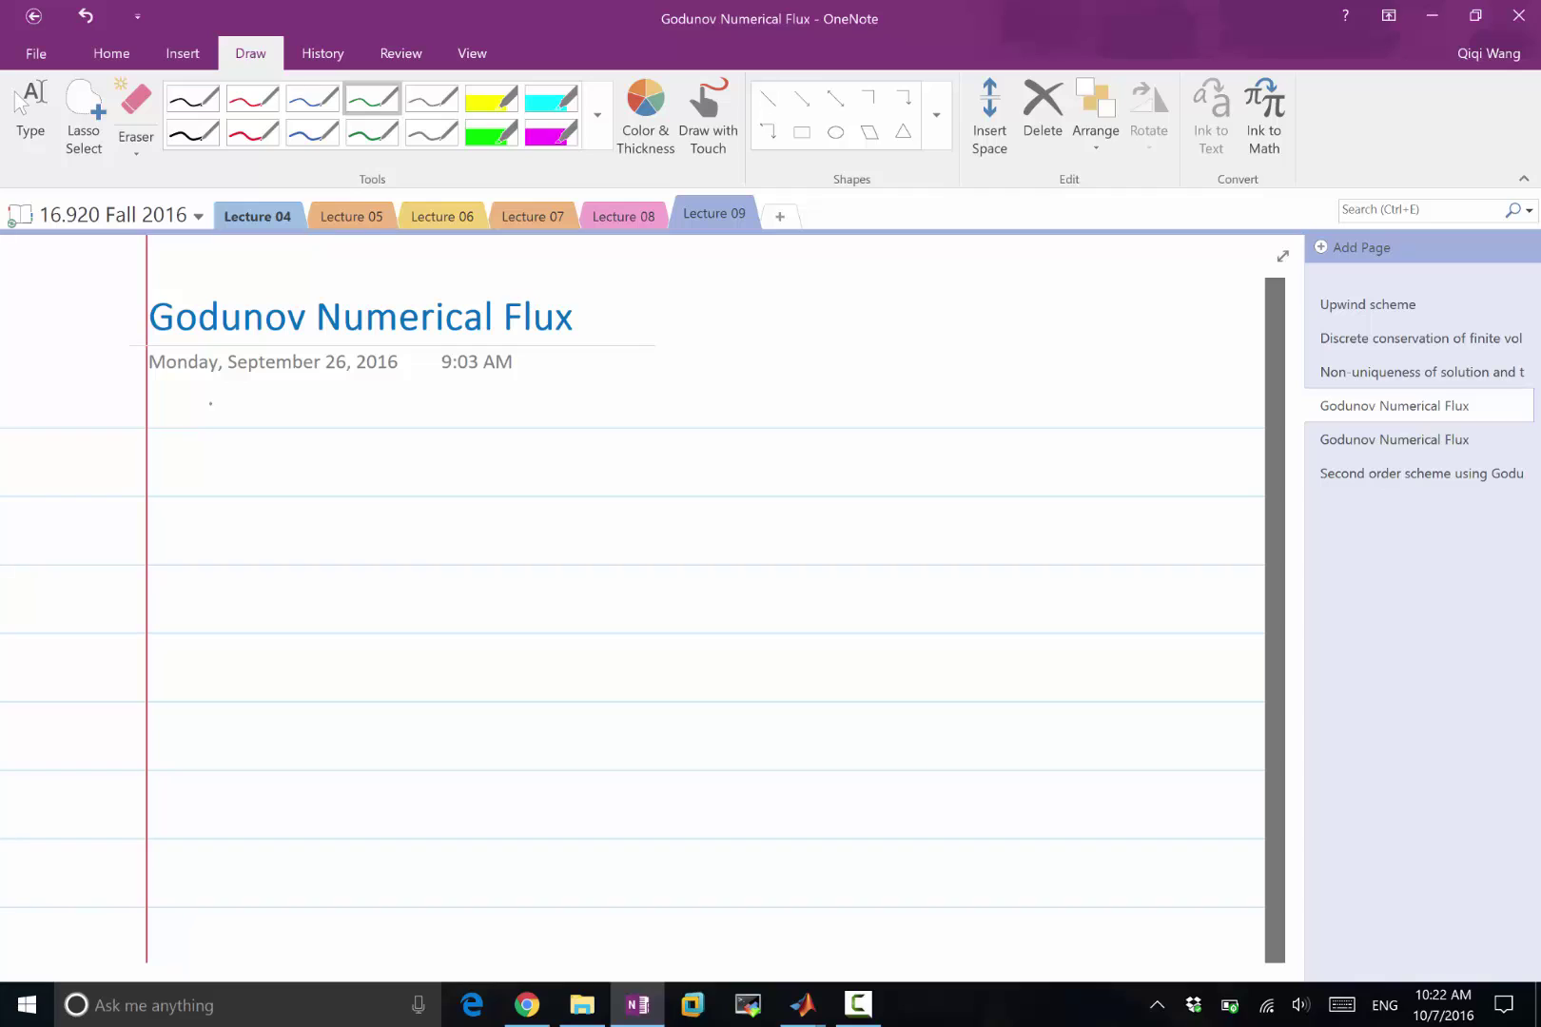
mouse_move(194, 397)
mouse_down()
mouse_move(199, 592)
mouse_move(195, 397)
mouse_move(206, 429)
mouse_up()
mouse_move(200, 699)
mouse_down()
mouse_move(813, 669)
mouse_move(785, 697)
mouse_up()
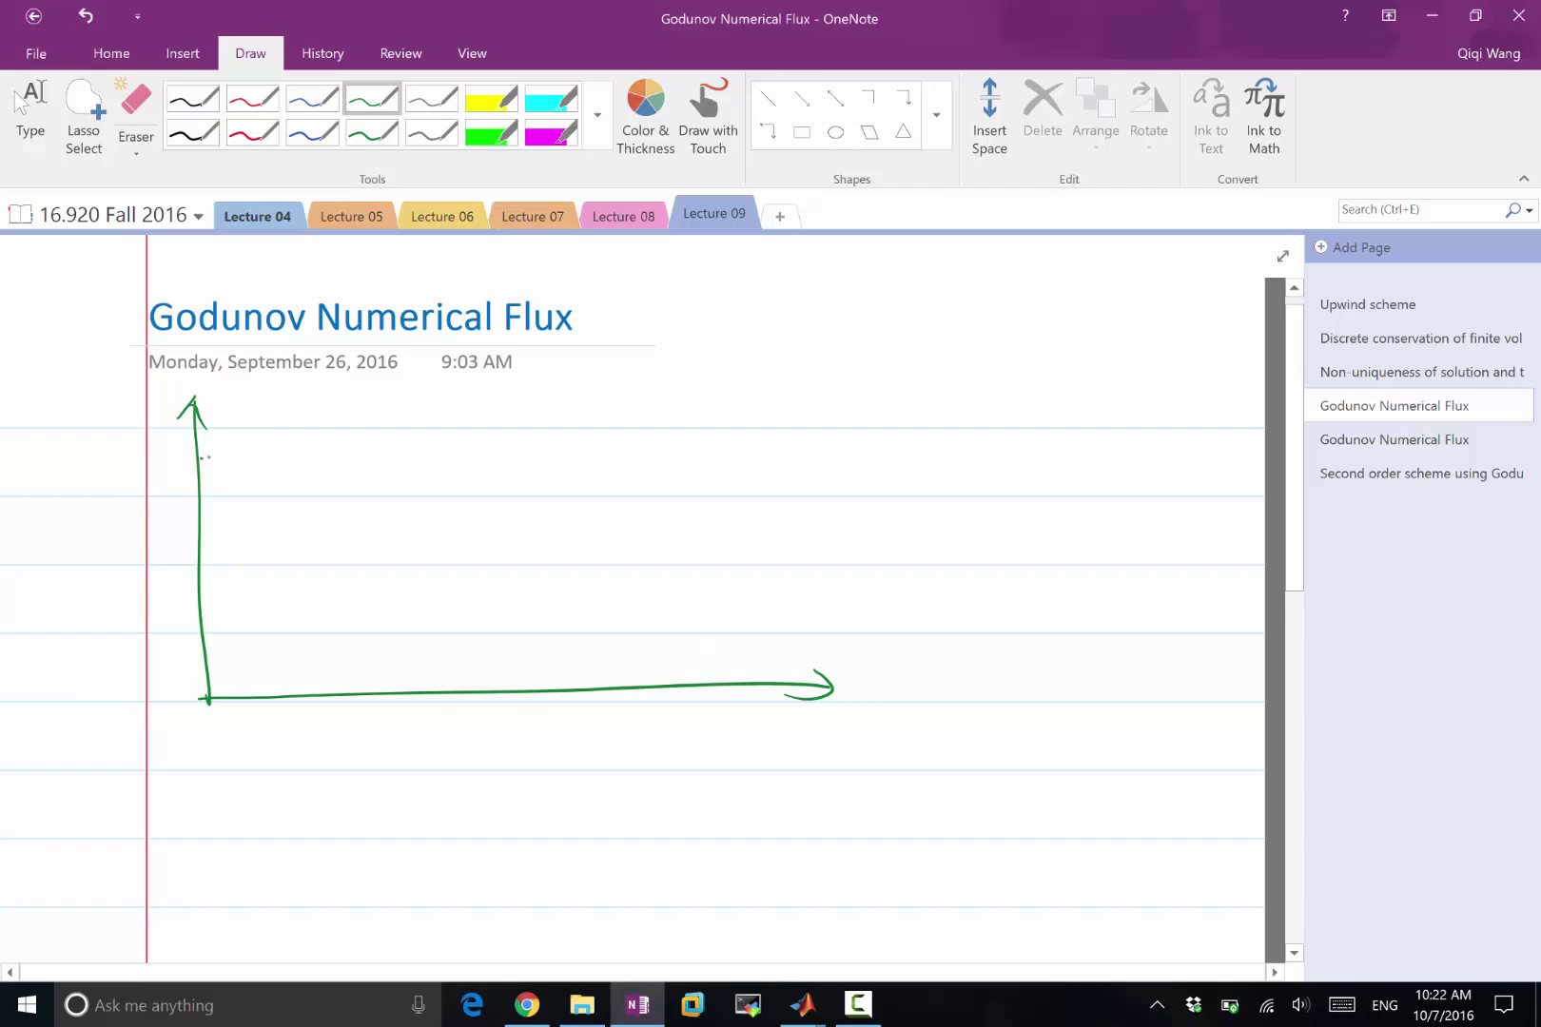
mouse_move(201, 459)
mouse_down()
mouse_move(262, 451)
mouse_move(266, 500)
mouse_move(324, 491)
mouse_move(328, 531)
mouse_move(389, 531)
mouse_move(383, 458)
mouse_move(469, 456)
mouse_move(465, 401)
mouse_move(521, 395)
mouse_move(536, 499)
mouse_move(611, 502)
mouse_move(613, 551)
mouse_move(690, 550)
mouse_up()
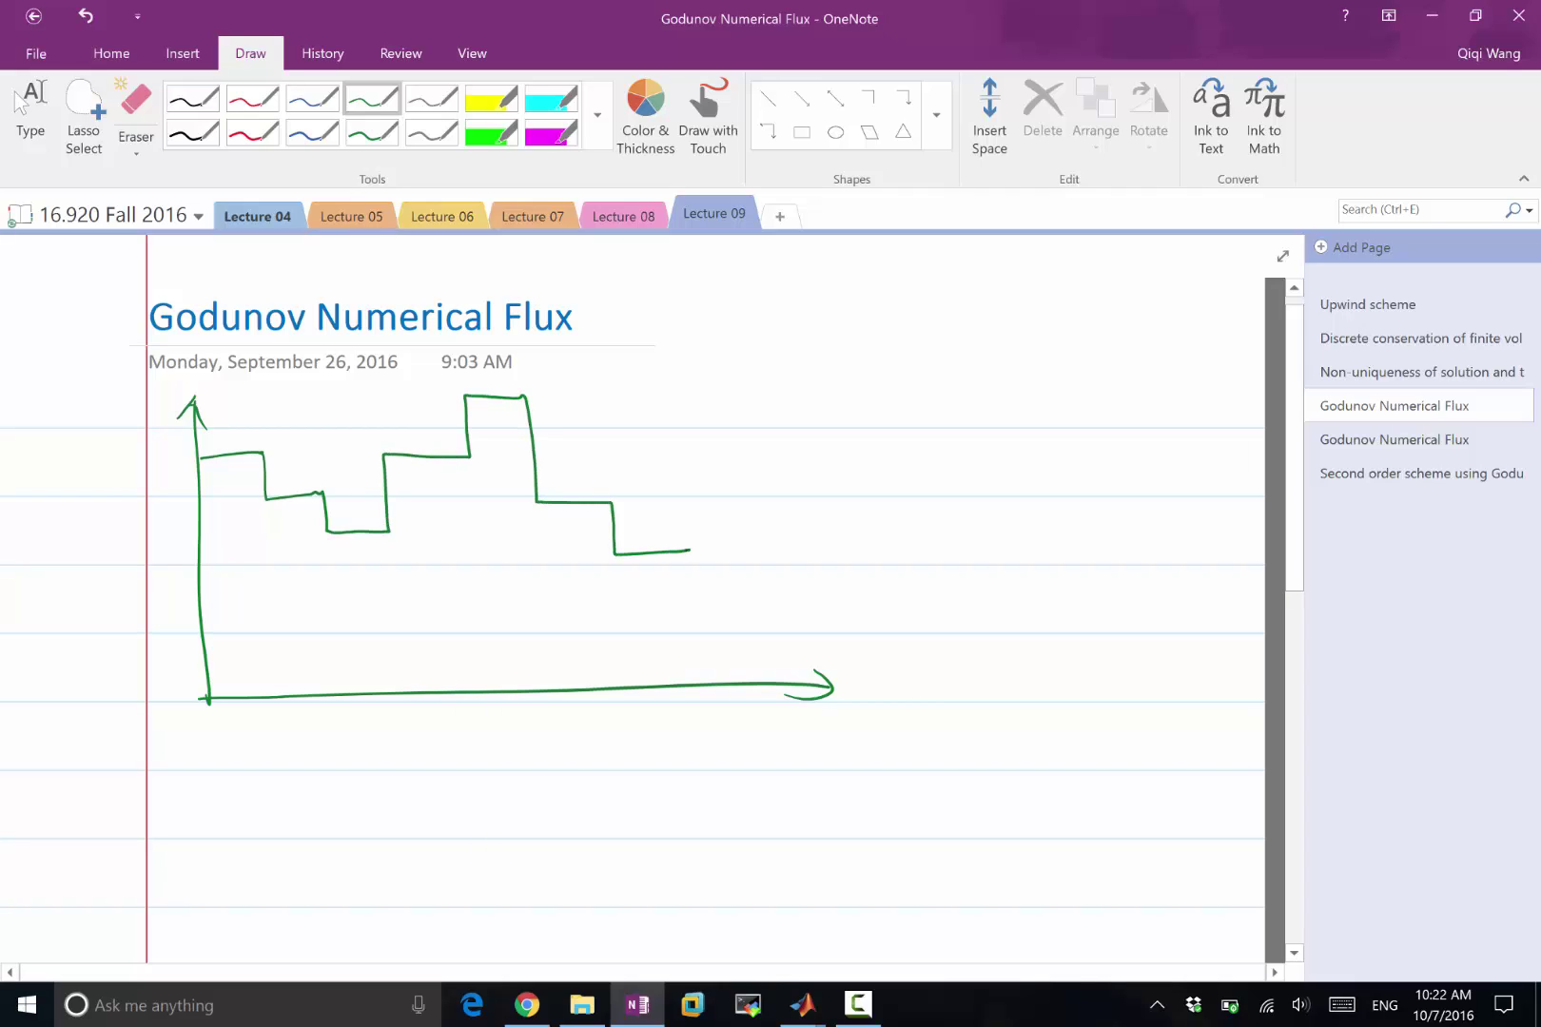
Step: Add a first cell boundary line and label the axes x and u, with δx and 2δx beneath
drag(281, 623, 285, 695)
drag(862, 702, 883, 731)
drag(843, 731, 886, 694)
drag(123, 385, 155, 409)
drag(270, 716, 296, 735)
mouse_move(281, 735)
mouse_down()
mouse_move(306, 708)
mouse_move(381, 732)
mouse_up()
drag(365, 732, 380, 714)
Step: Drop the remaining vertical cell boundary lines from the steps down to the x axis
drag(386, 531, 411, 707)
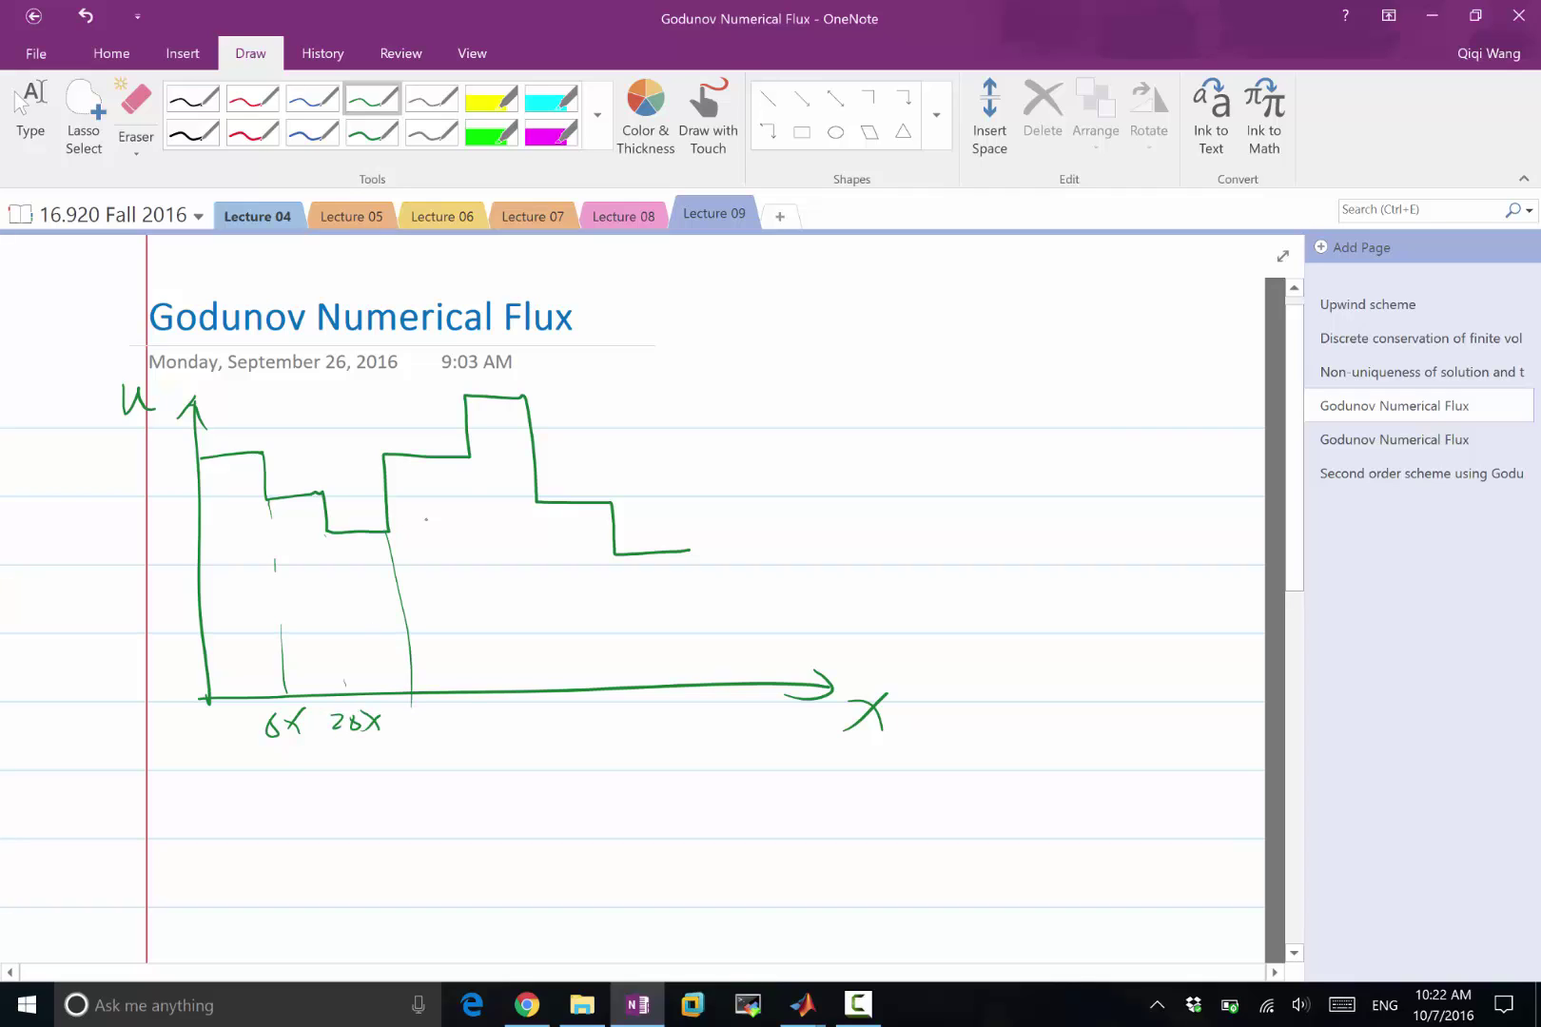
drag(466, 453, 473, 596)
drag(474, 688, 471, 711)
drag(538, 492, 549, 706)
drag(612, 546, 621, 699)
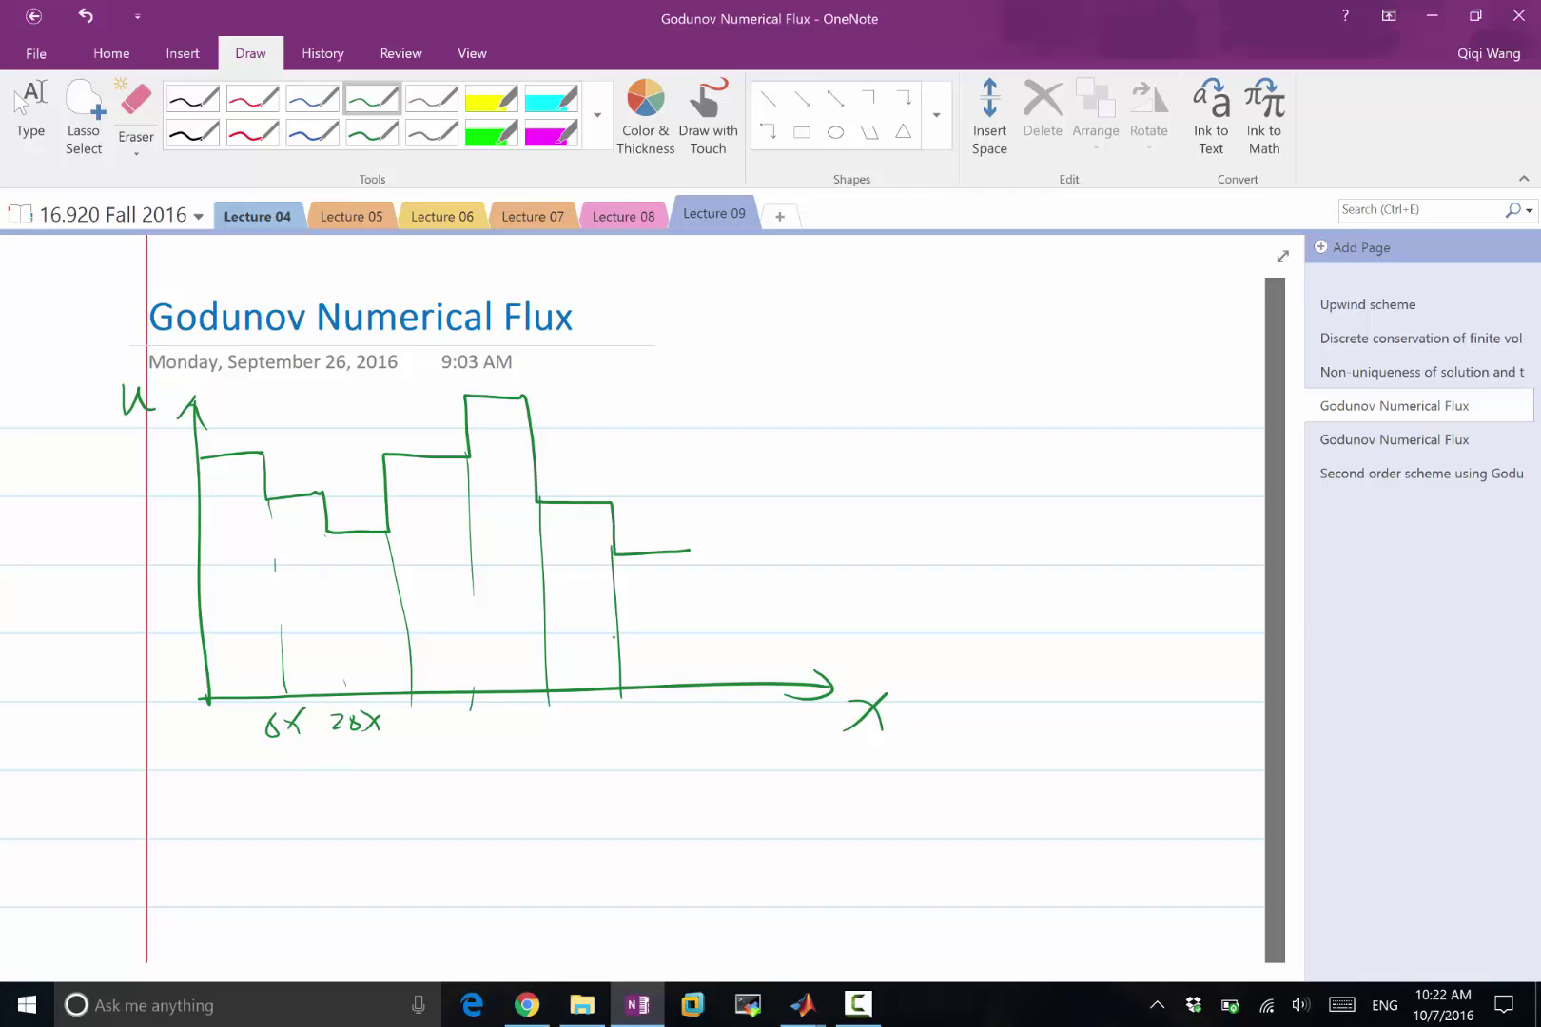
scroll(628, 570, down, 1)
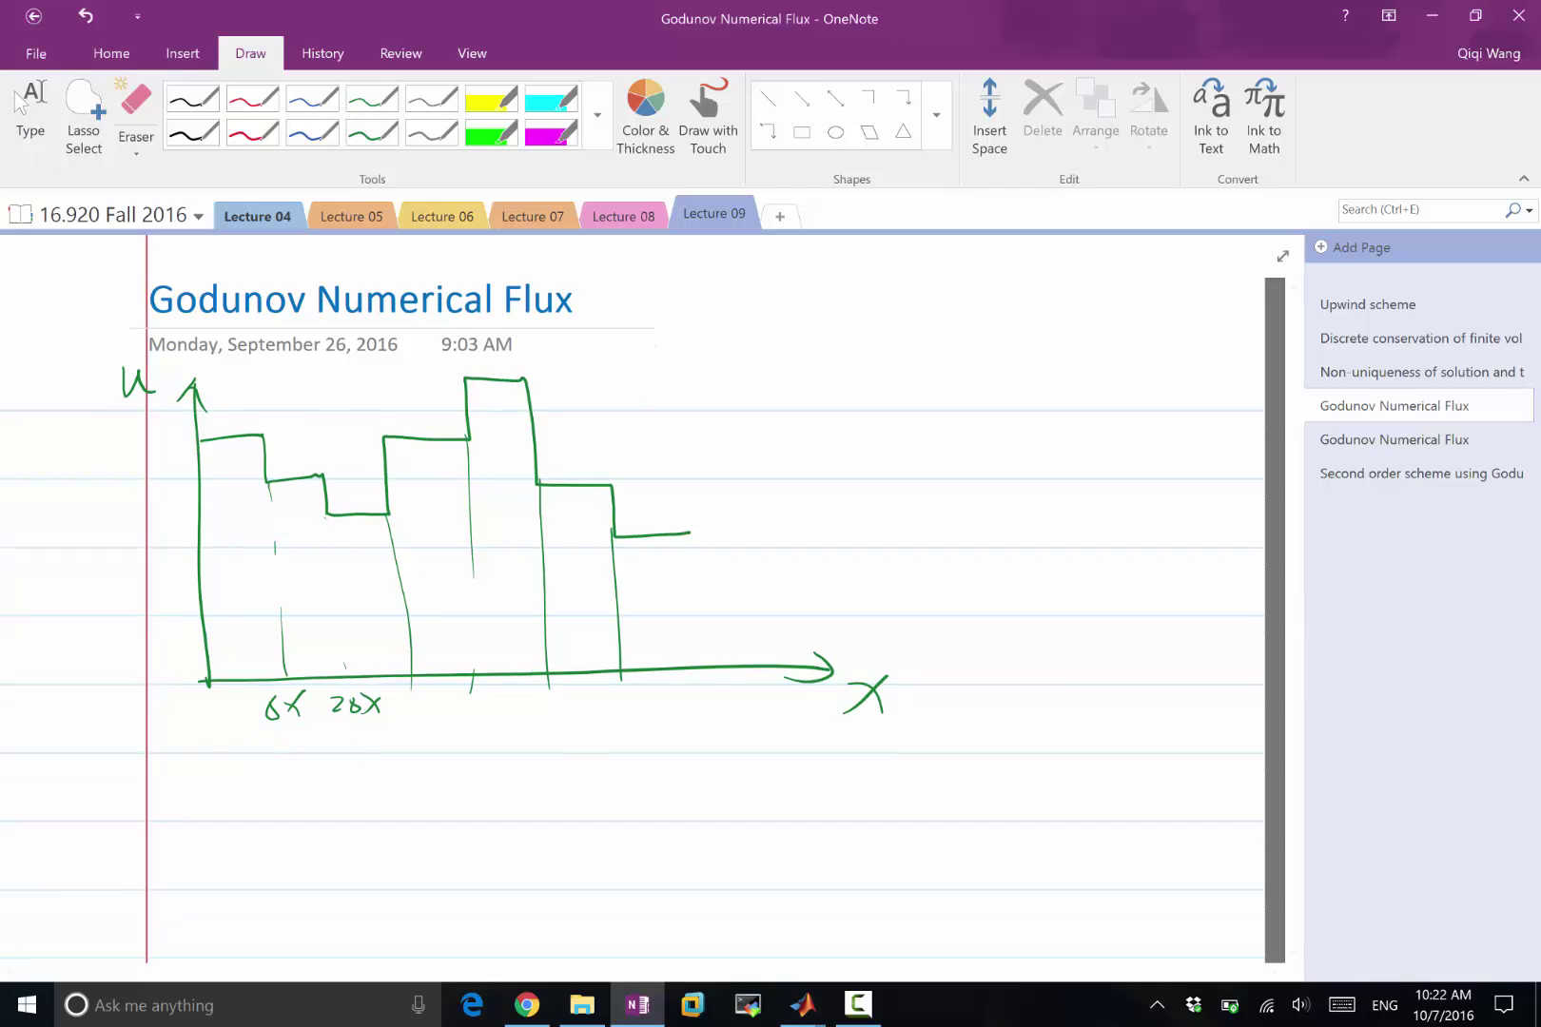
Step: Retrace the jump between the first two cells in green ink and draw a loop around it
click(29, 119)
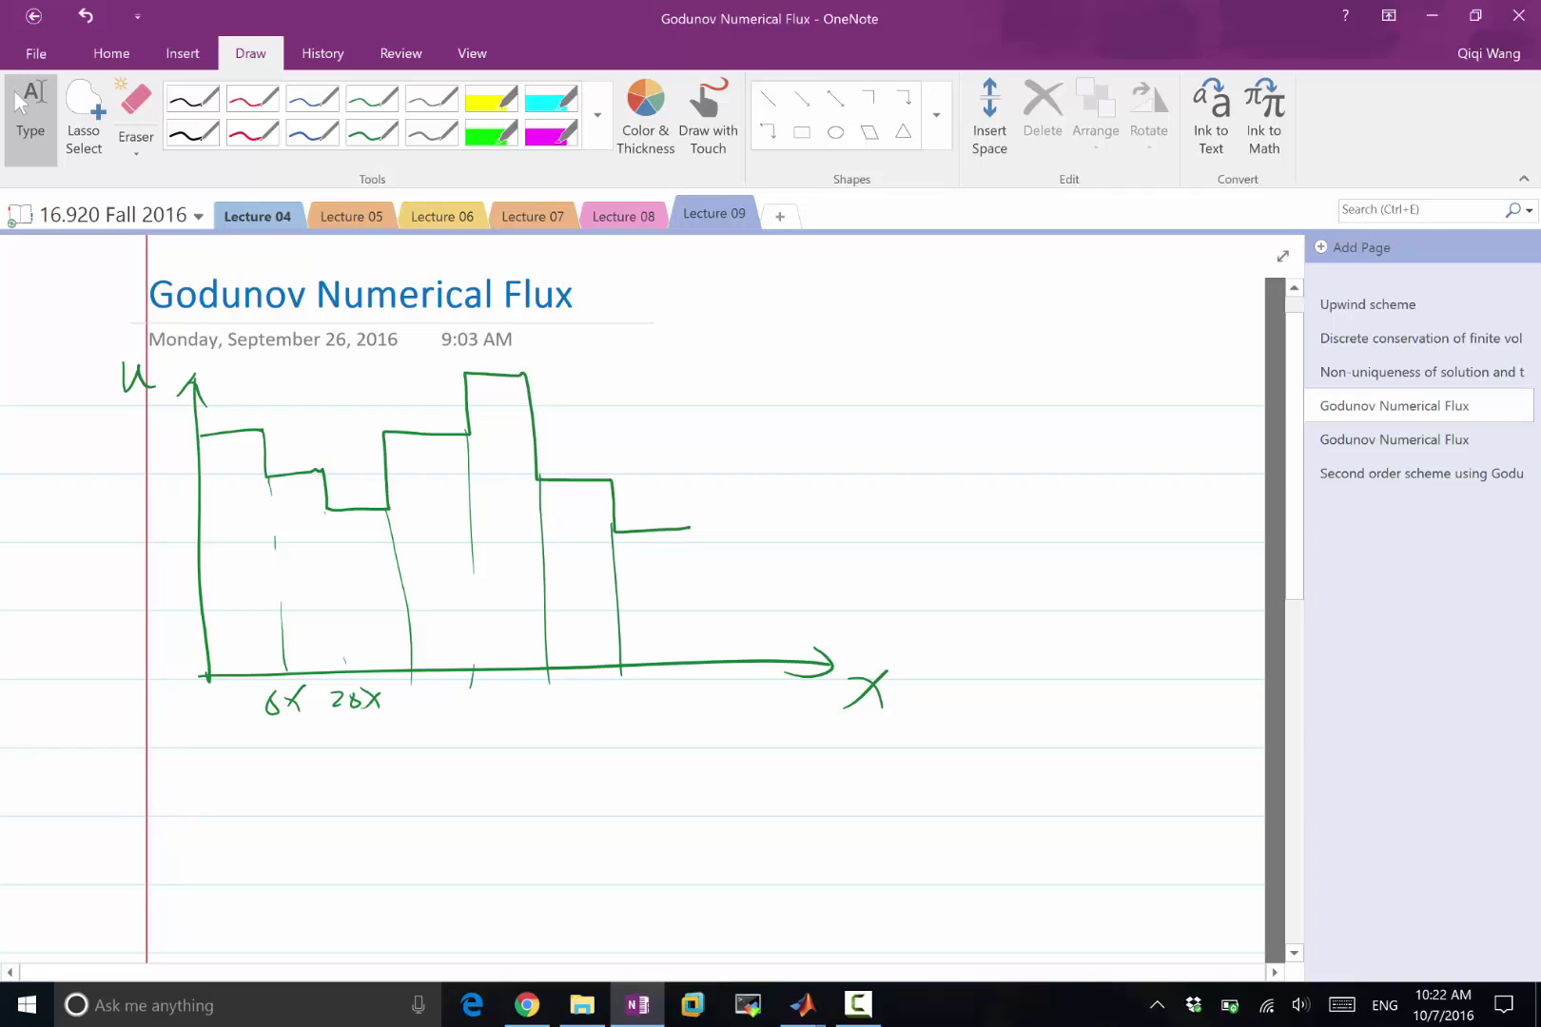
click(372, 98)
drag(266, 435, 269, 475)
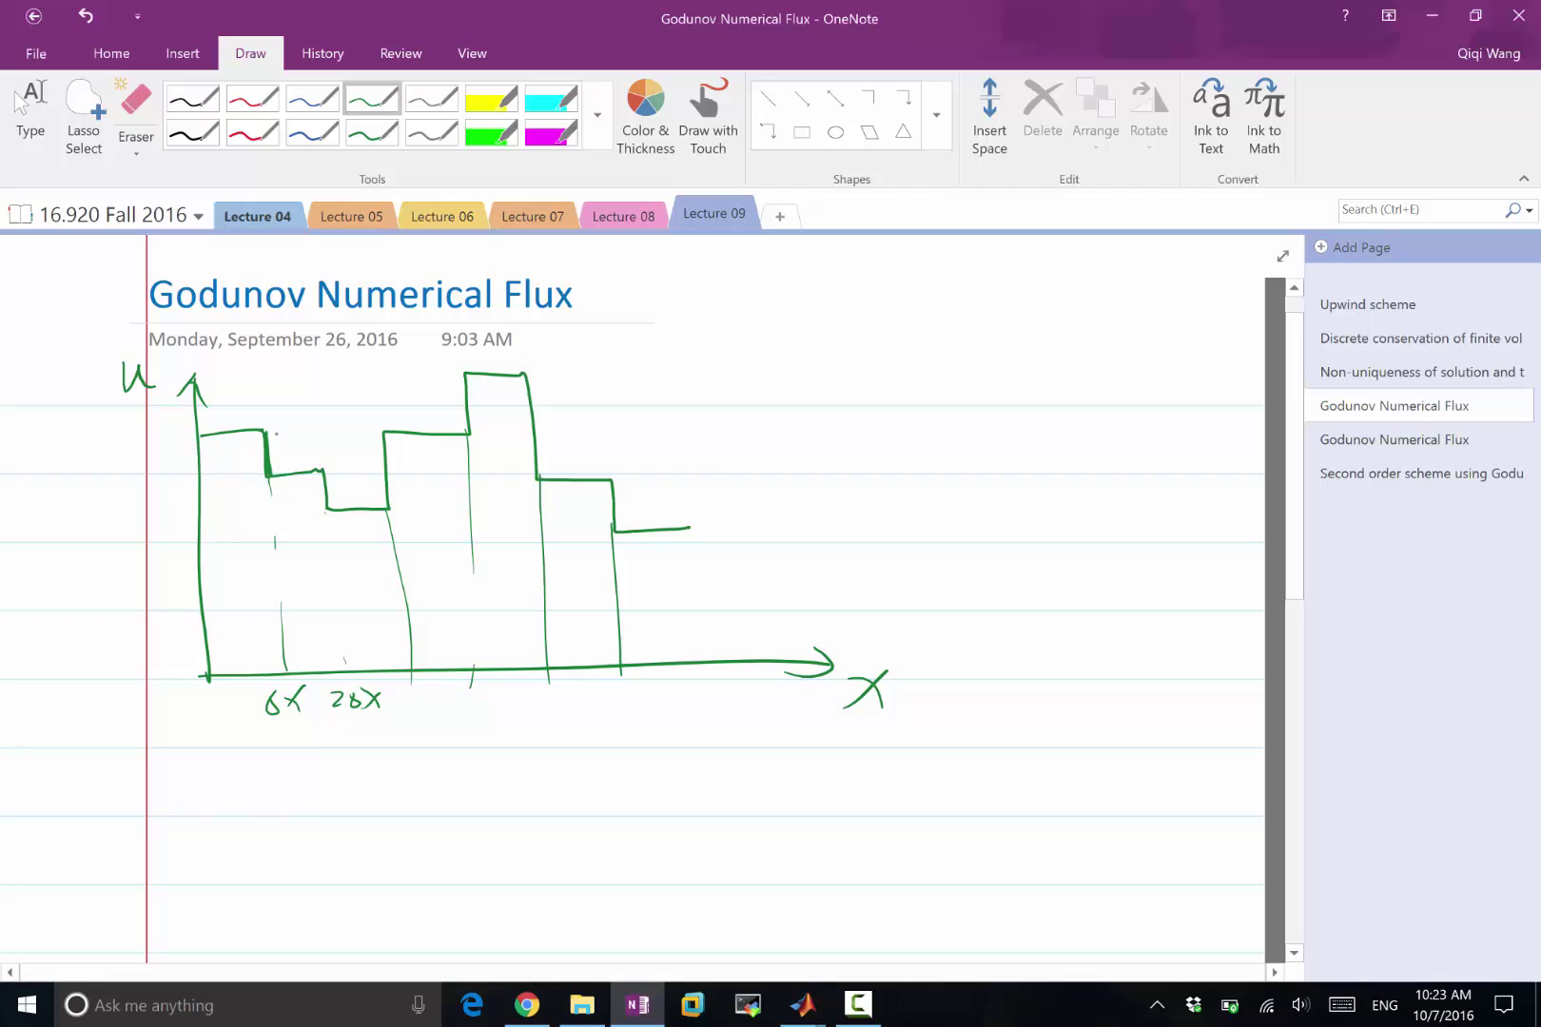
mouse_move(272, 415)
mouse_down()
mouse_move(253, 483)
mouse_move(271, 415)
mouse_up()
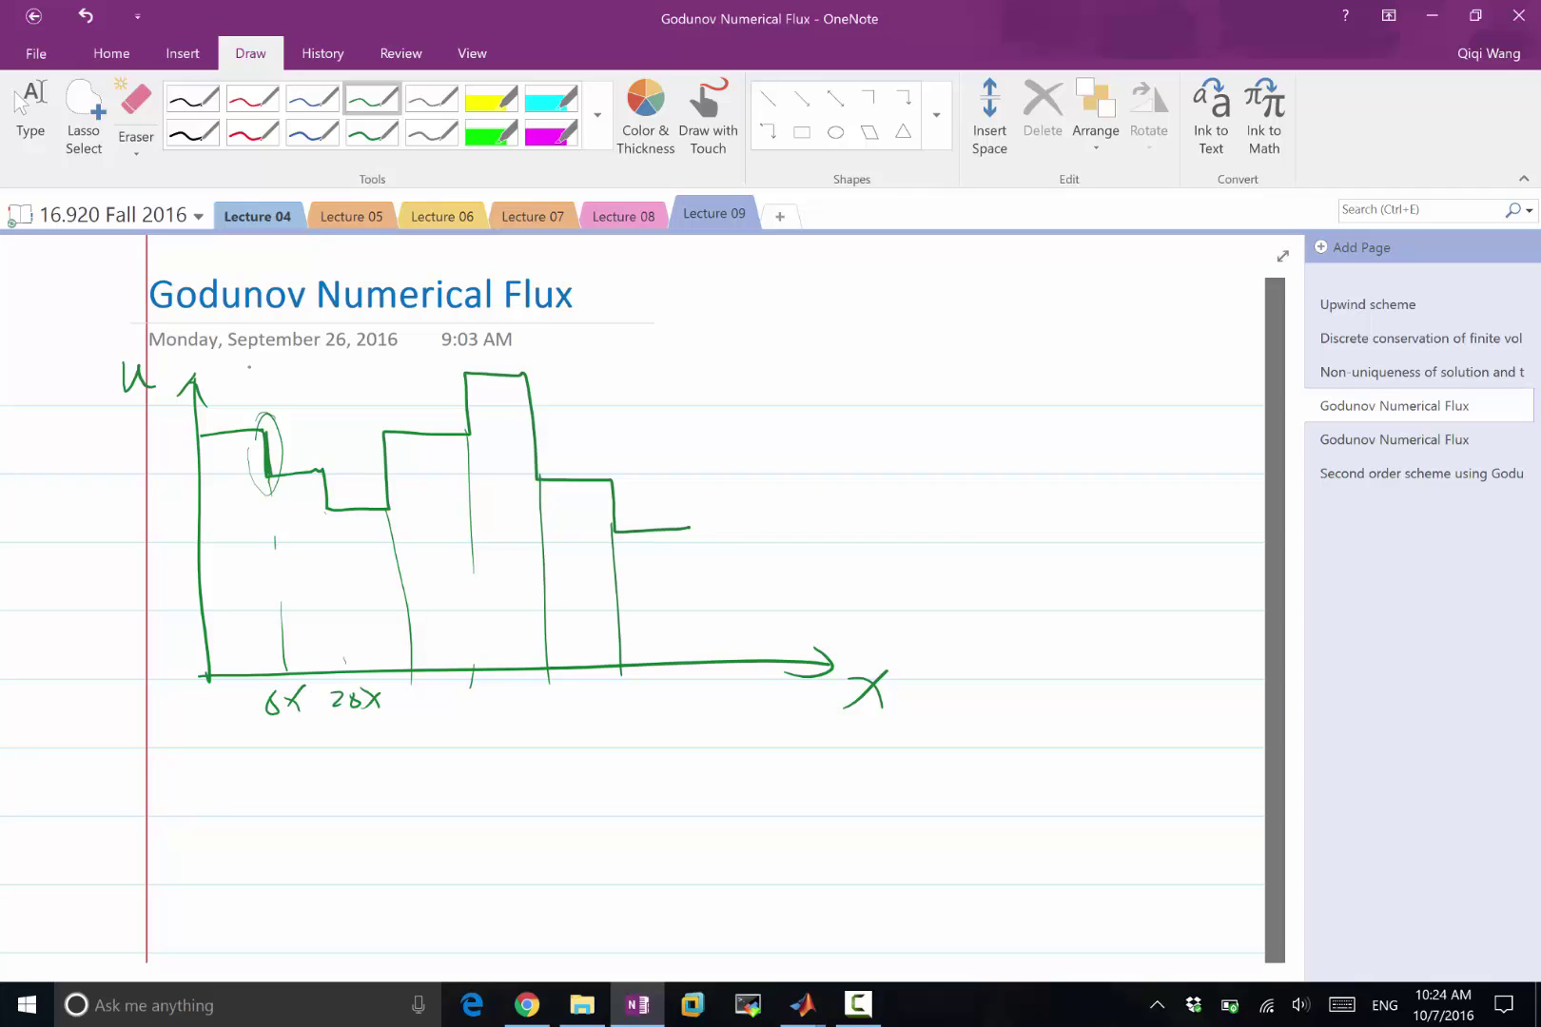
click(30, 112)
scroll(628, 609, down, 1)
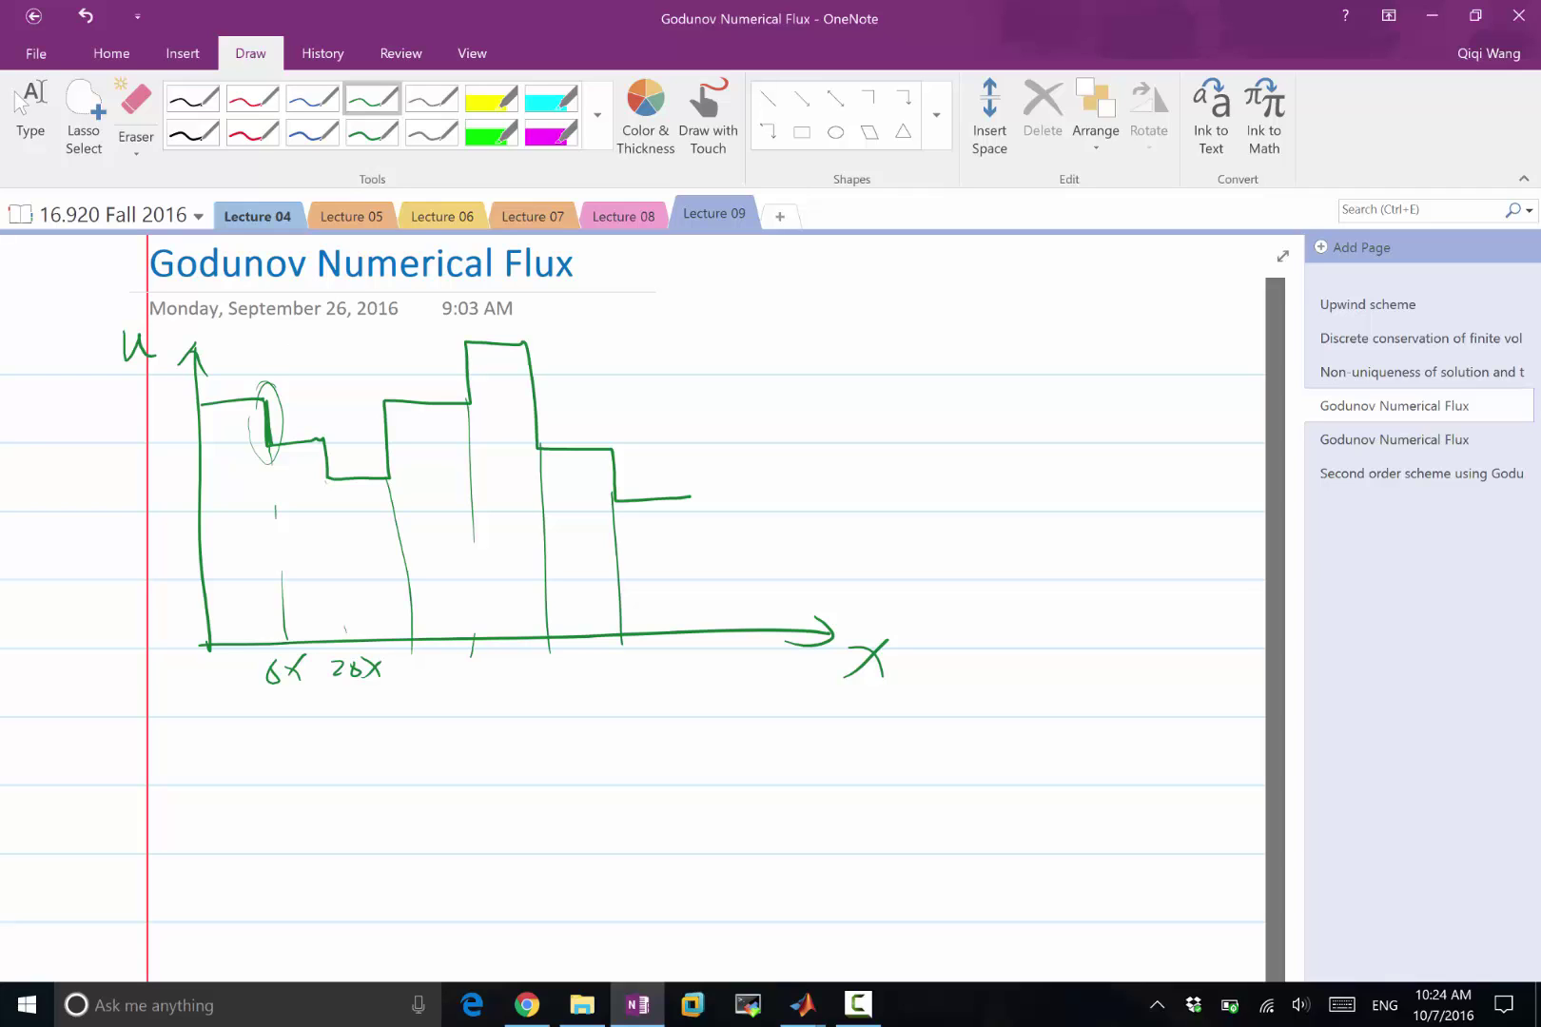
Step: Draw new green axes below with a vertical line, ticks, and +1 and -1 marks
scroll(241, 499, down, 5)
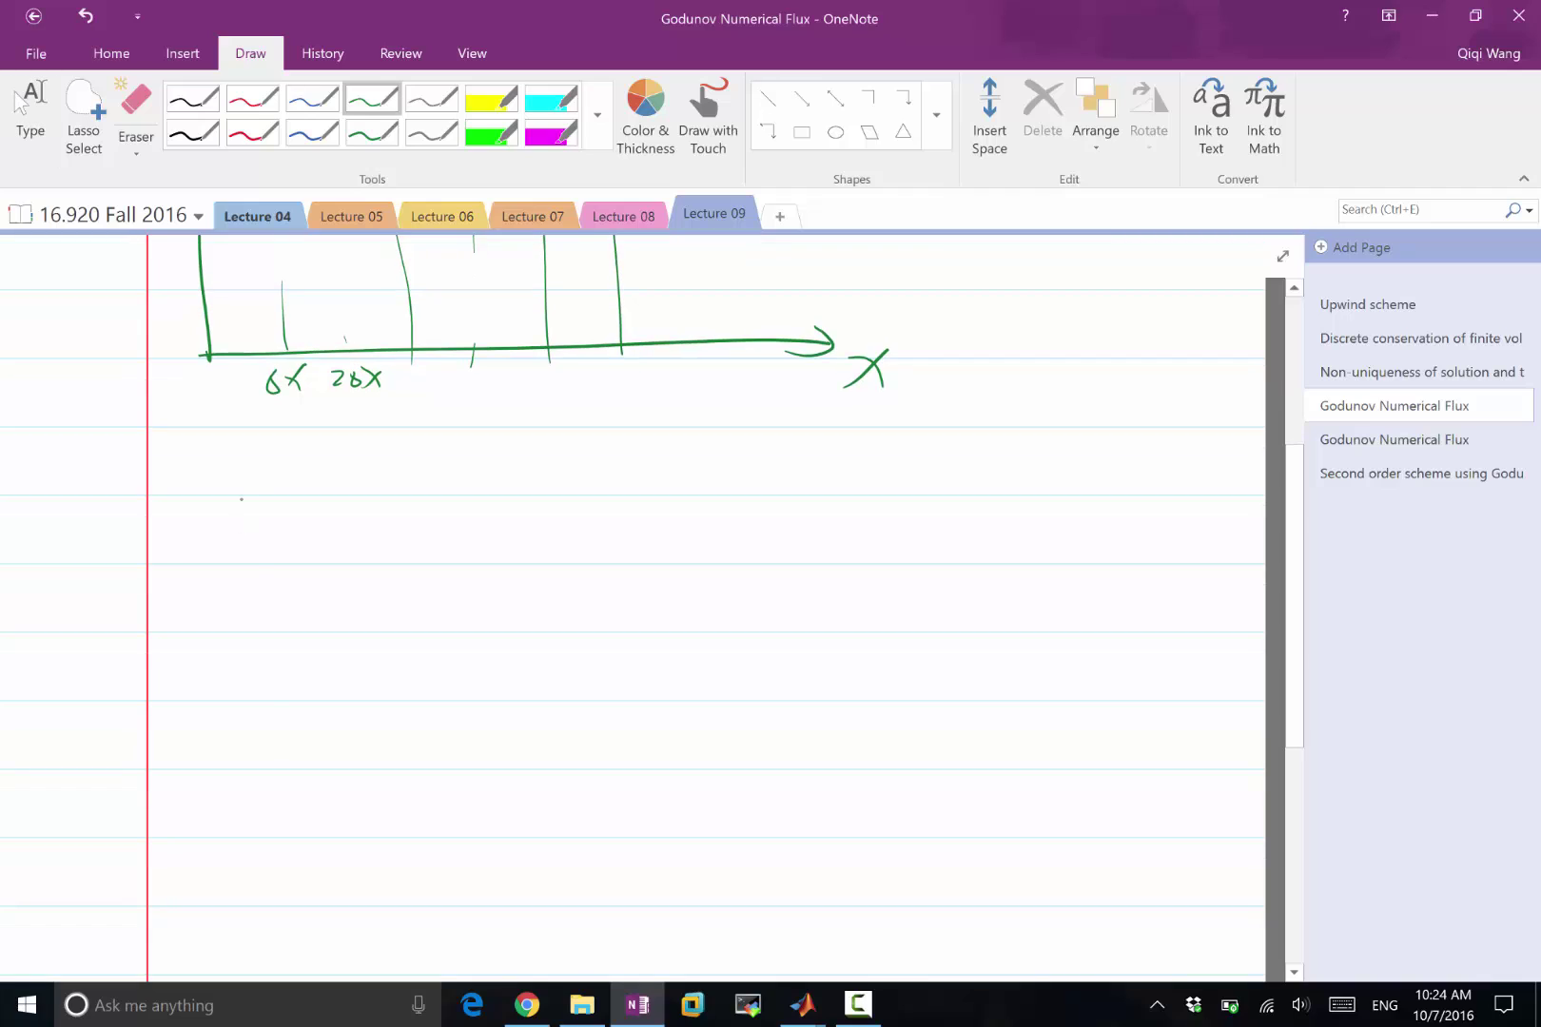
mouse_move(243, 499)
mouse_down()
mouse_move(253, 550)
mouse_move(260, 506)
mouse_up()
mouse_move(216, 653)
mouse_down()
mouse_move(740, 624)
mouse_move(722, 643)
mouse_up()
mouse_move(460, 500)
mouse_down()
mouse_move(516, 492)
mouse_move(479, 602)
mouse_move(494, 726)
mouse_move(445, 728)
mouse_move(490, 782)
mouse_up()
mouse_move(489, 447)
mouse_down()
mouse_move(510, 471)
mouse_move(480, 468)
mouse_up()
drag(474, 458, 486, 457)
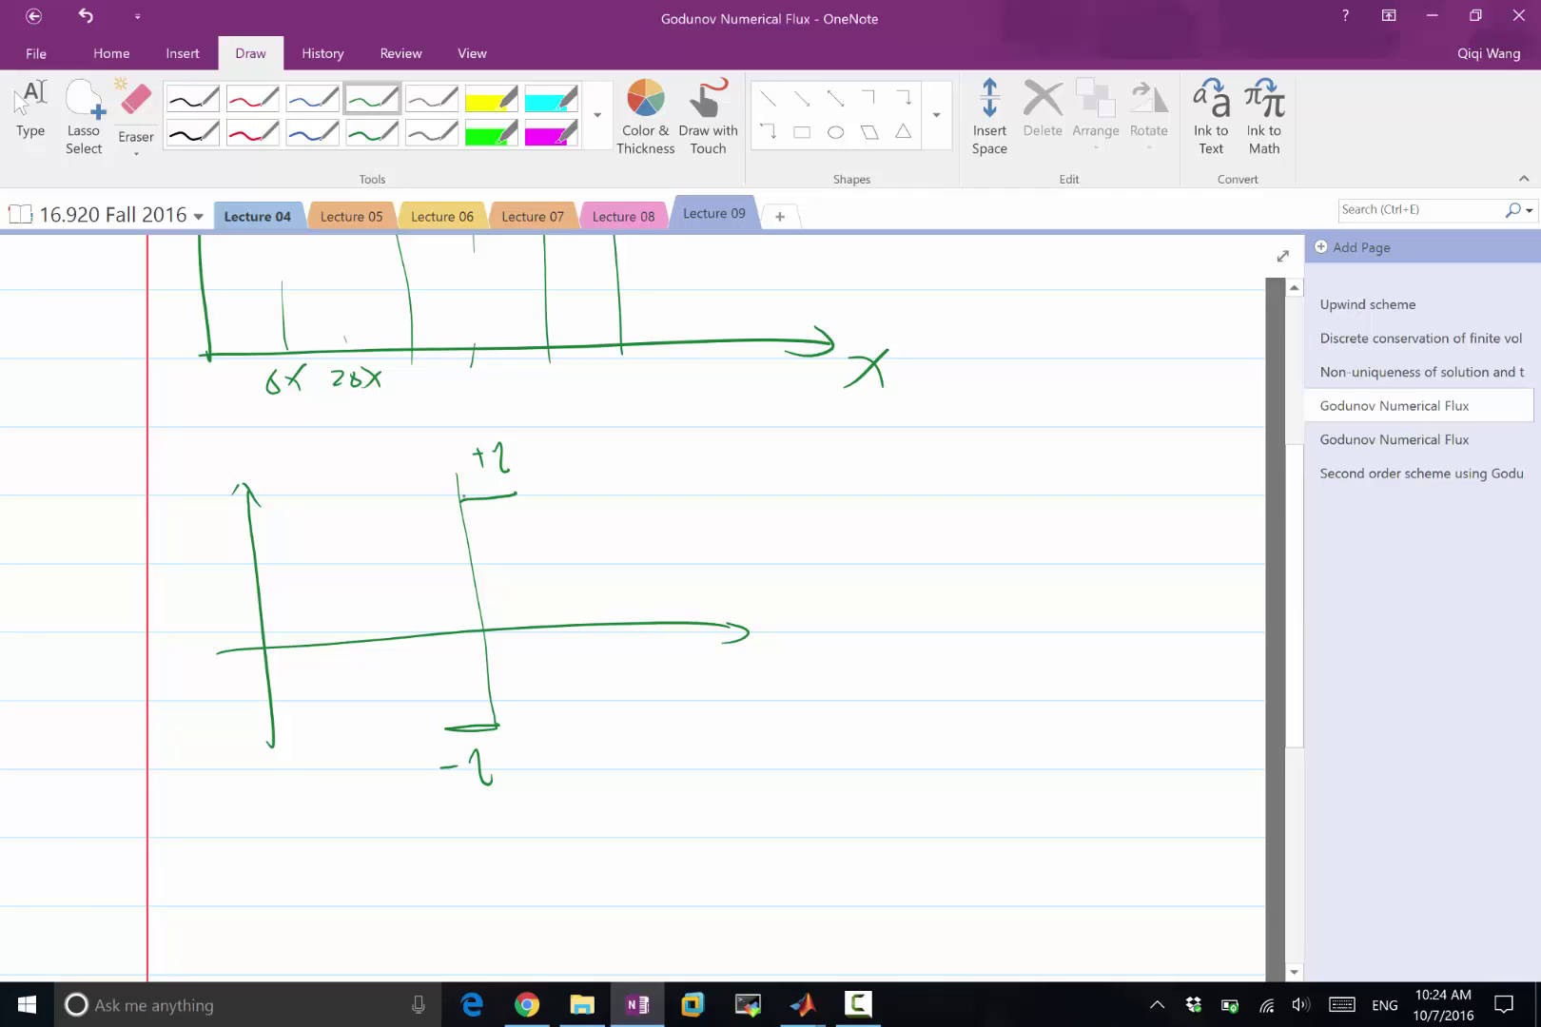
drag(465, 500, 519, 488)
drag(445, 728, 470, 725)
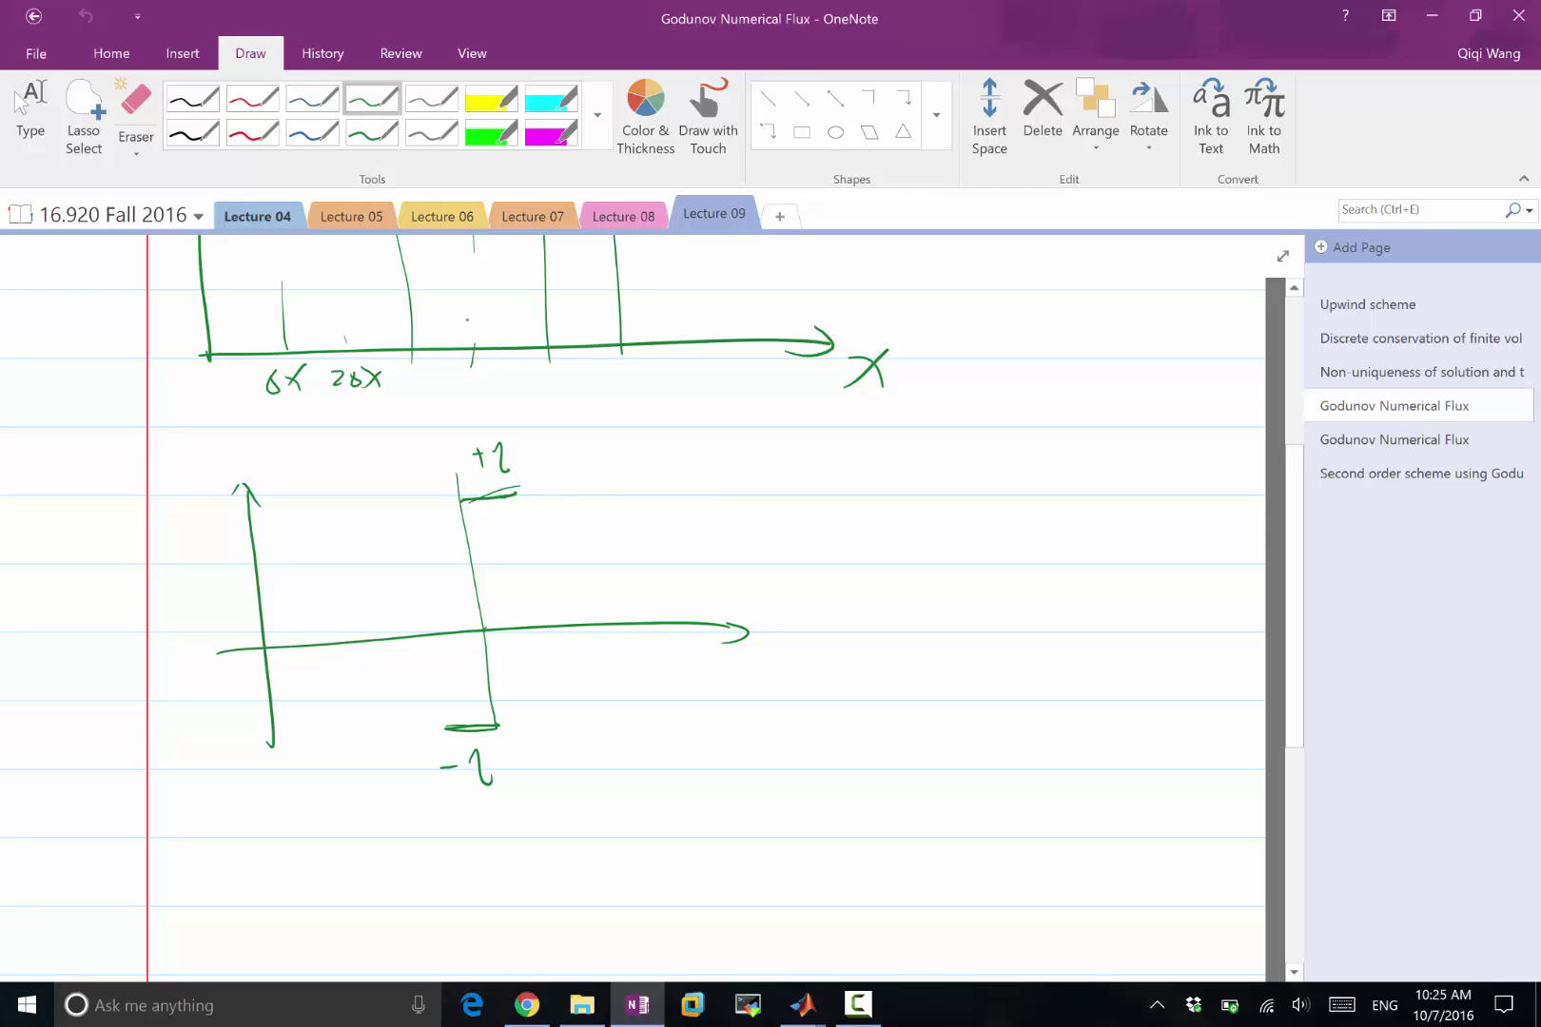
Step: Trace the vertical segment from +1 to -1 in red and dot its axis crossing
click(252, 98)
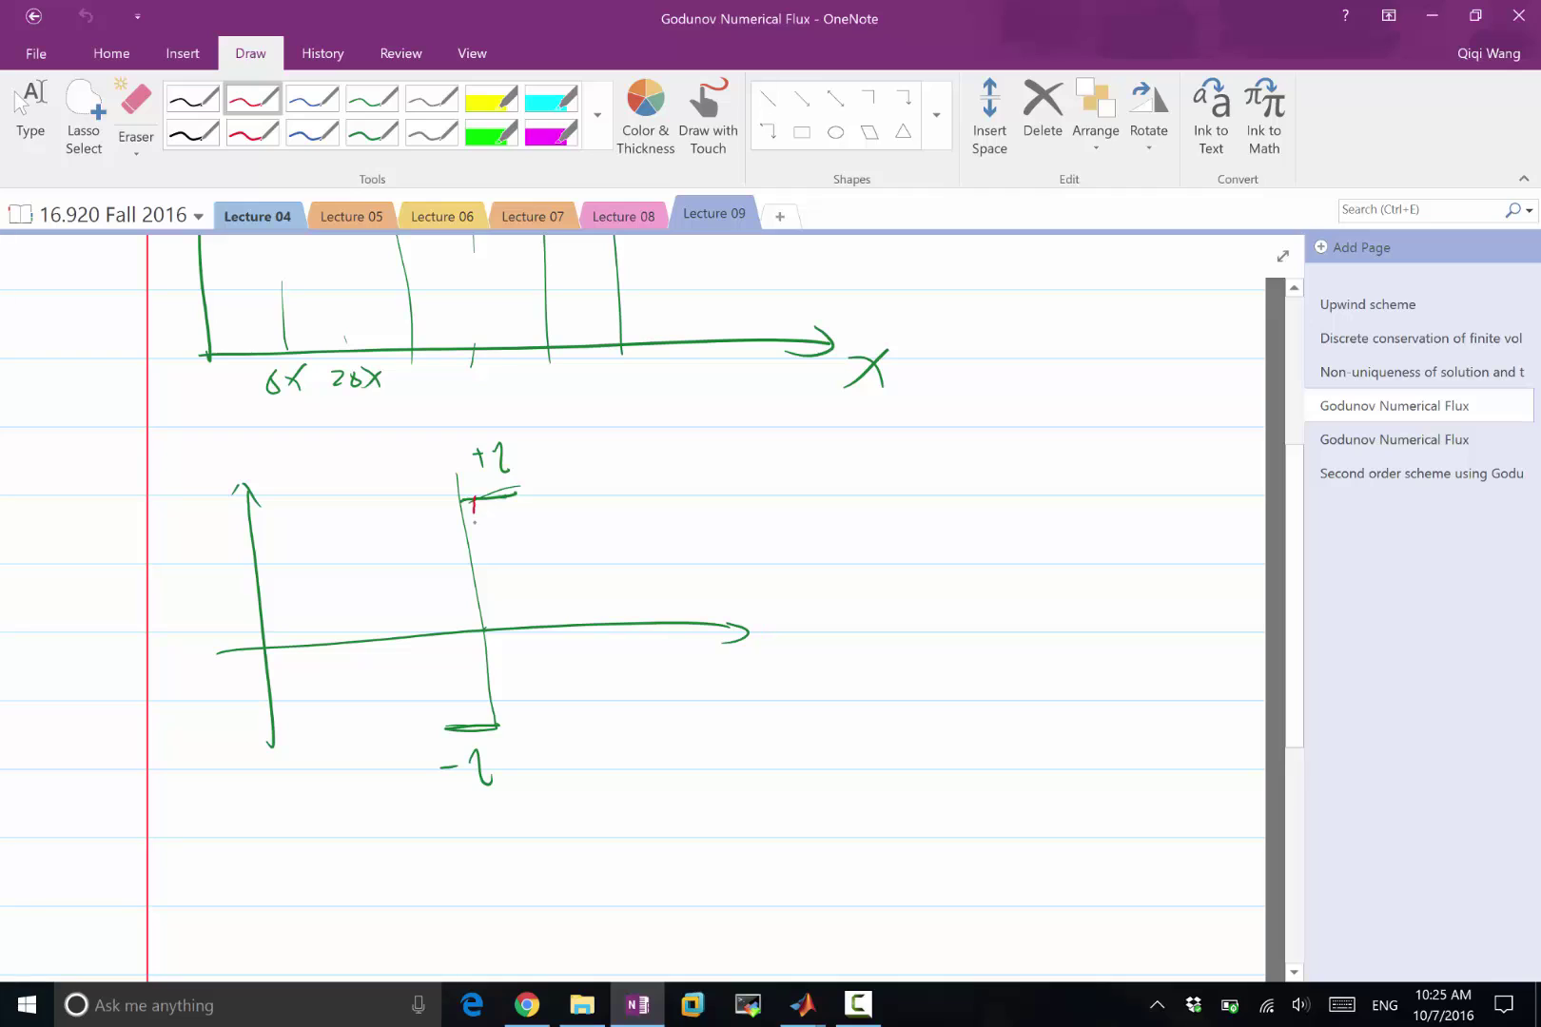
drag(473, 514, 473, 729)
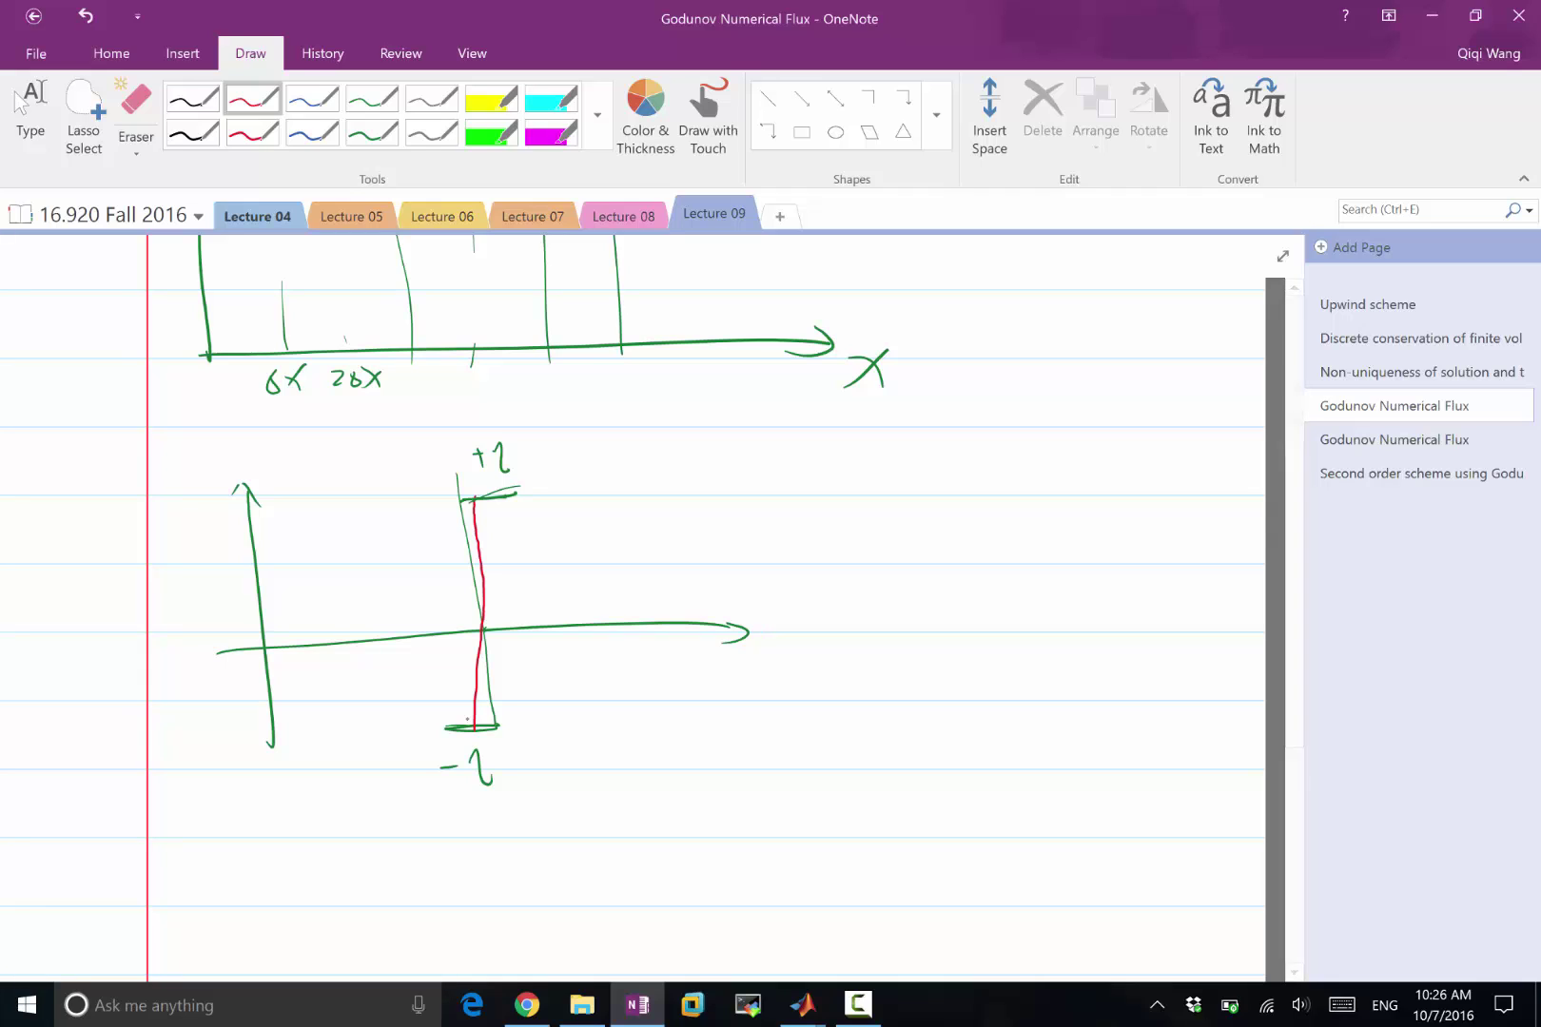
click(481, 631)
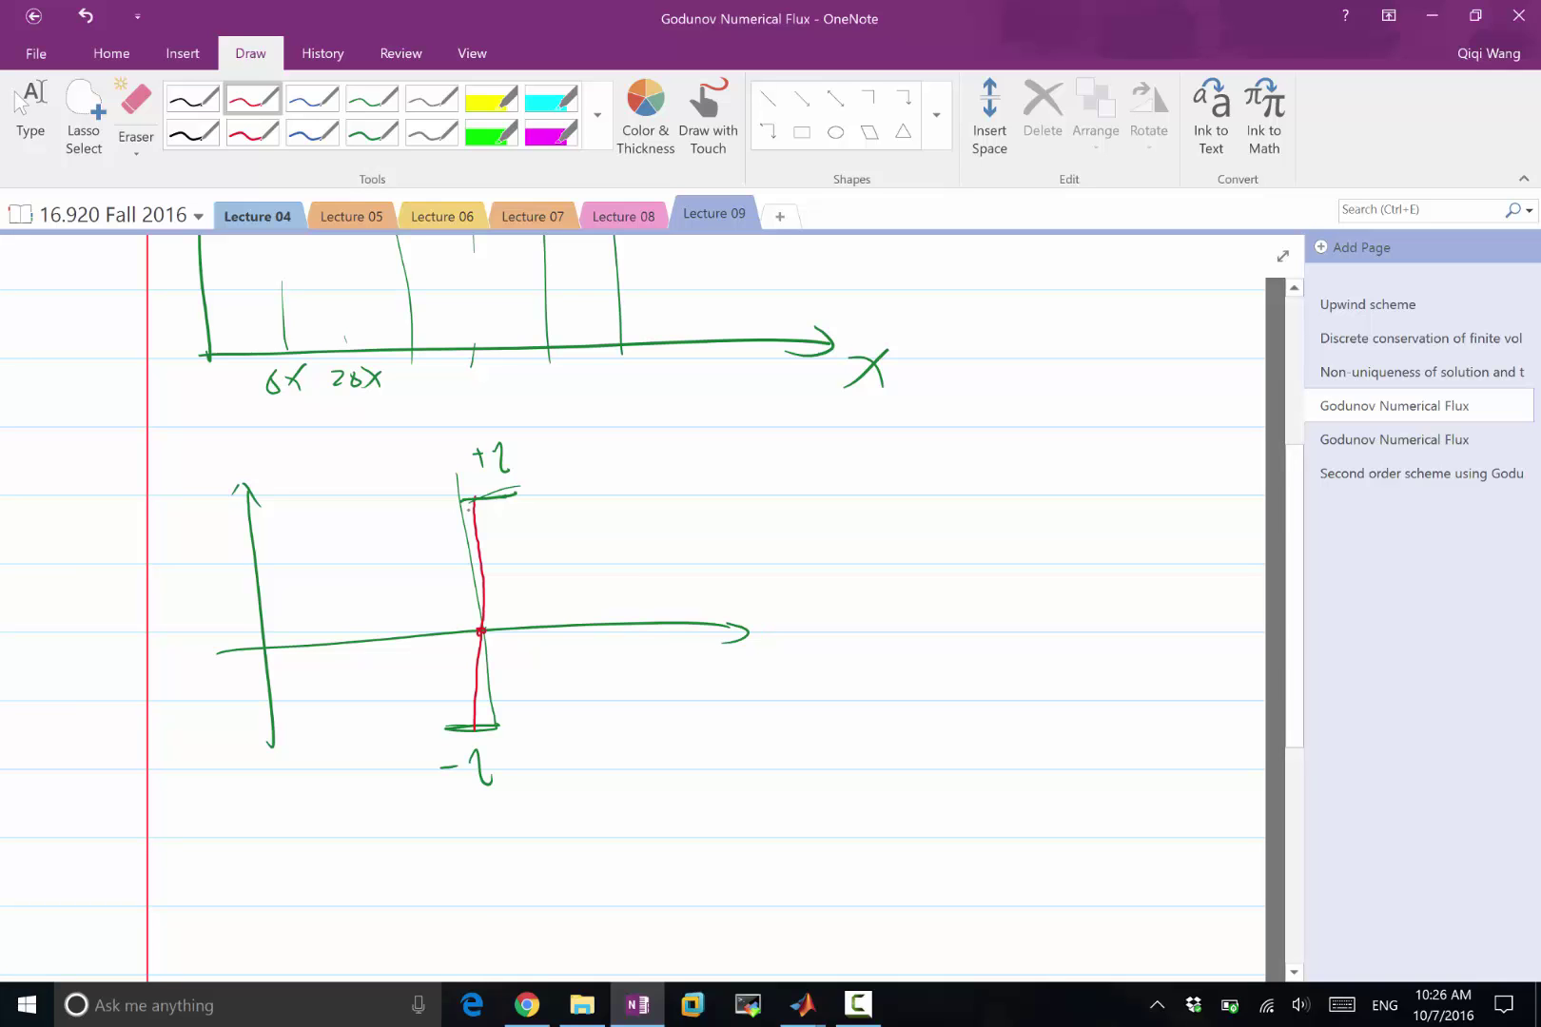
Step: Draw a small red rectangular bump with a mark above the first step cell
scroll(628, 609, up, 3)
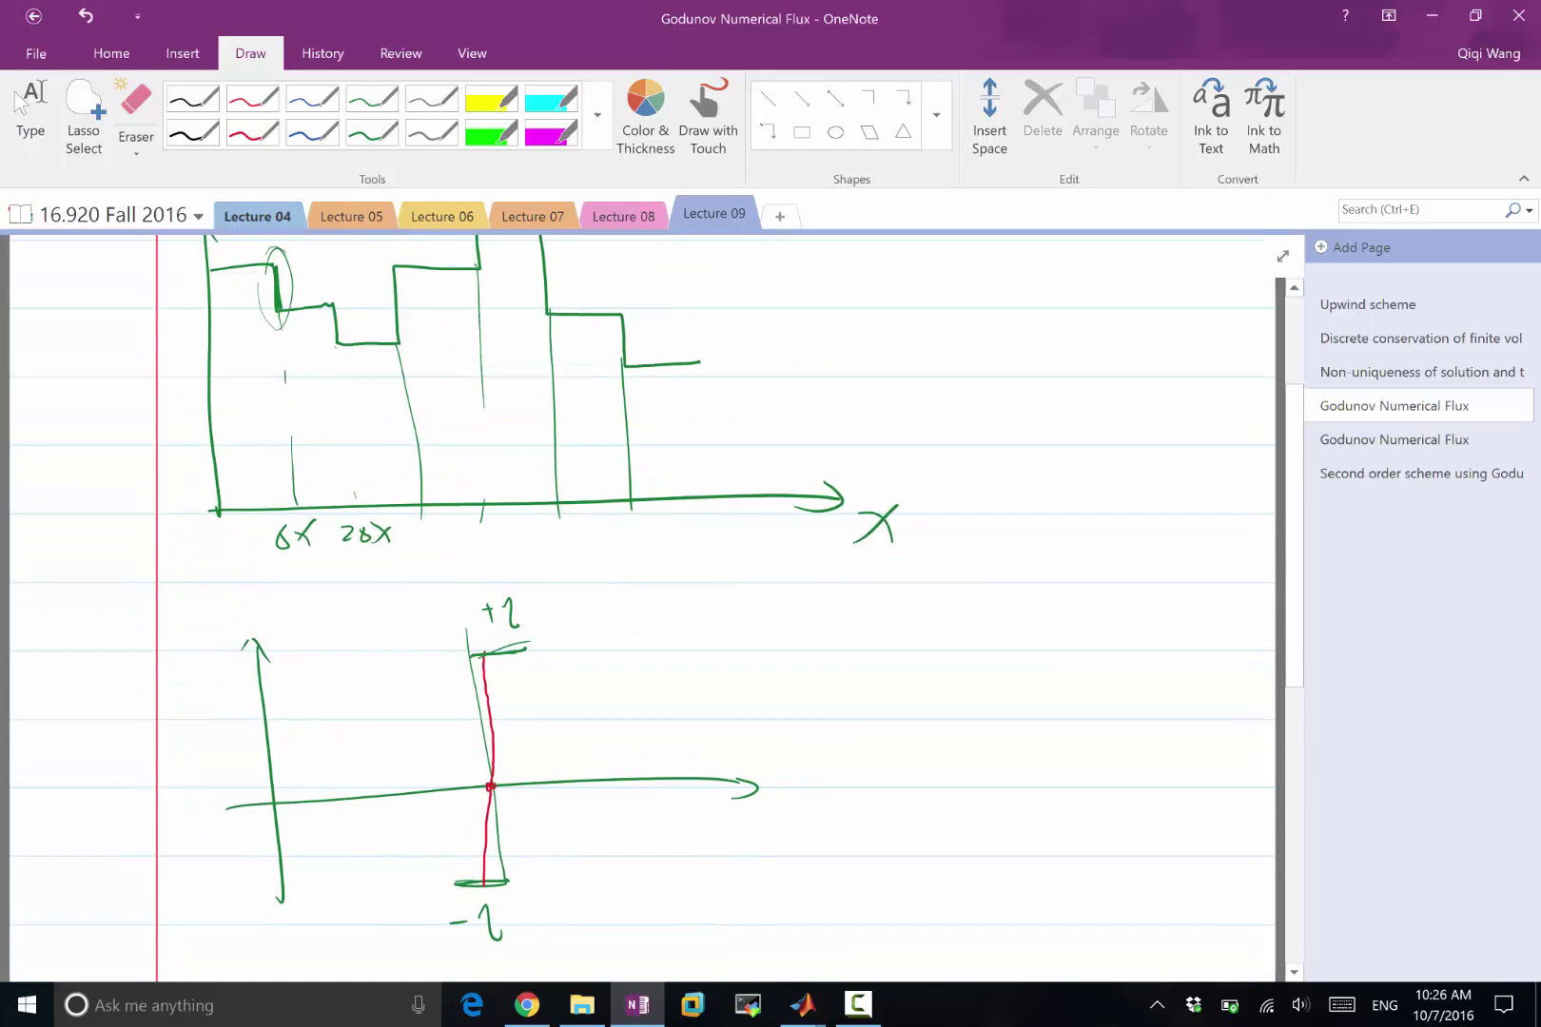
scroll(627, 609, down, 1)
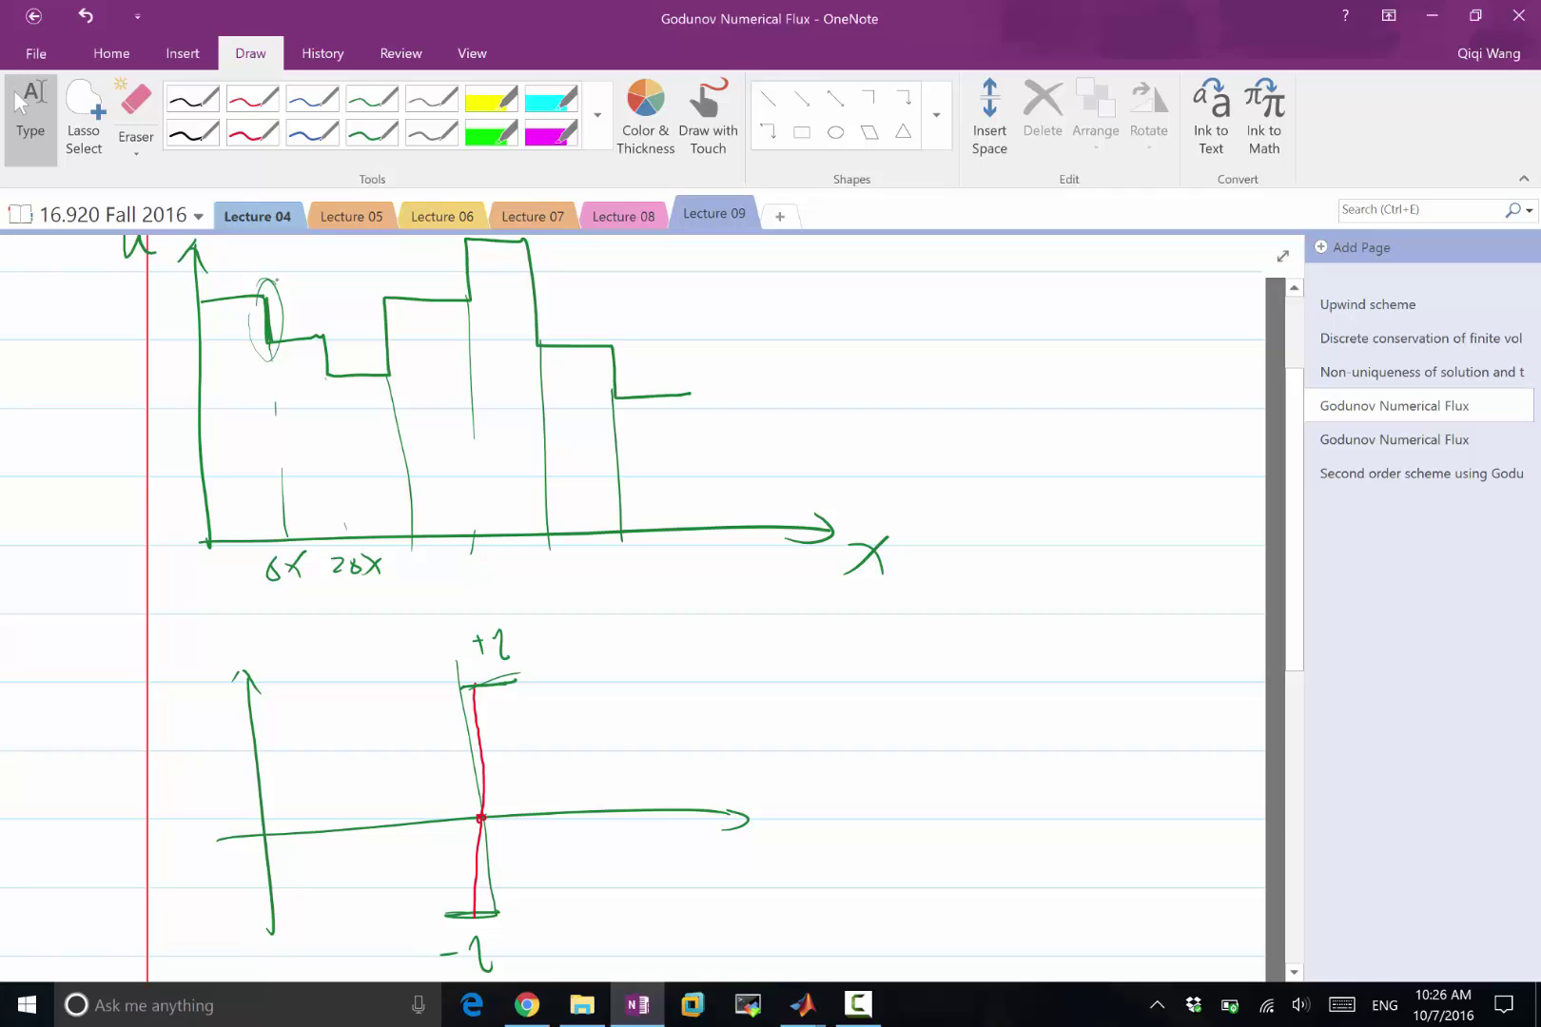
click(253, 98)
mouse_move(246, 288)
mouse_down()
mouse_move(278, 258)
mouse_move(280, 282)
mouse_up()
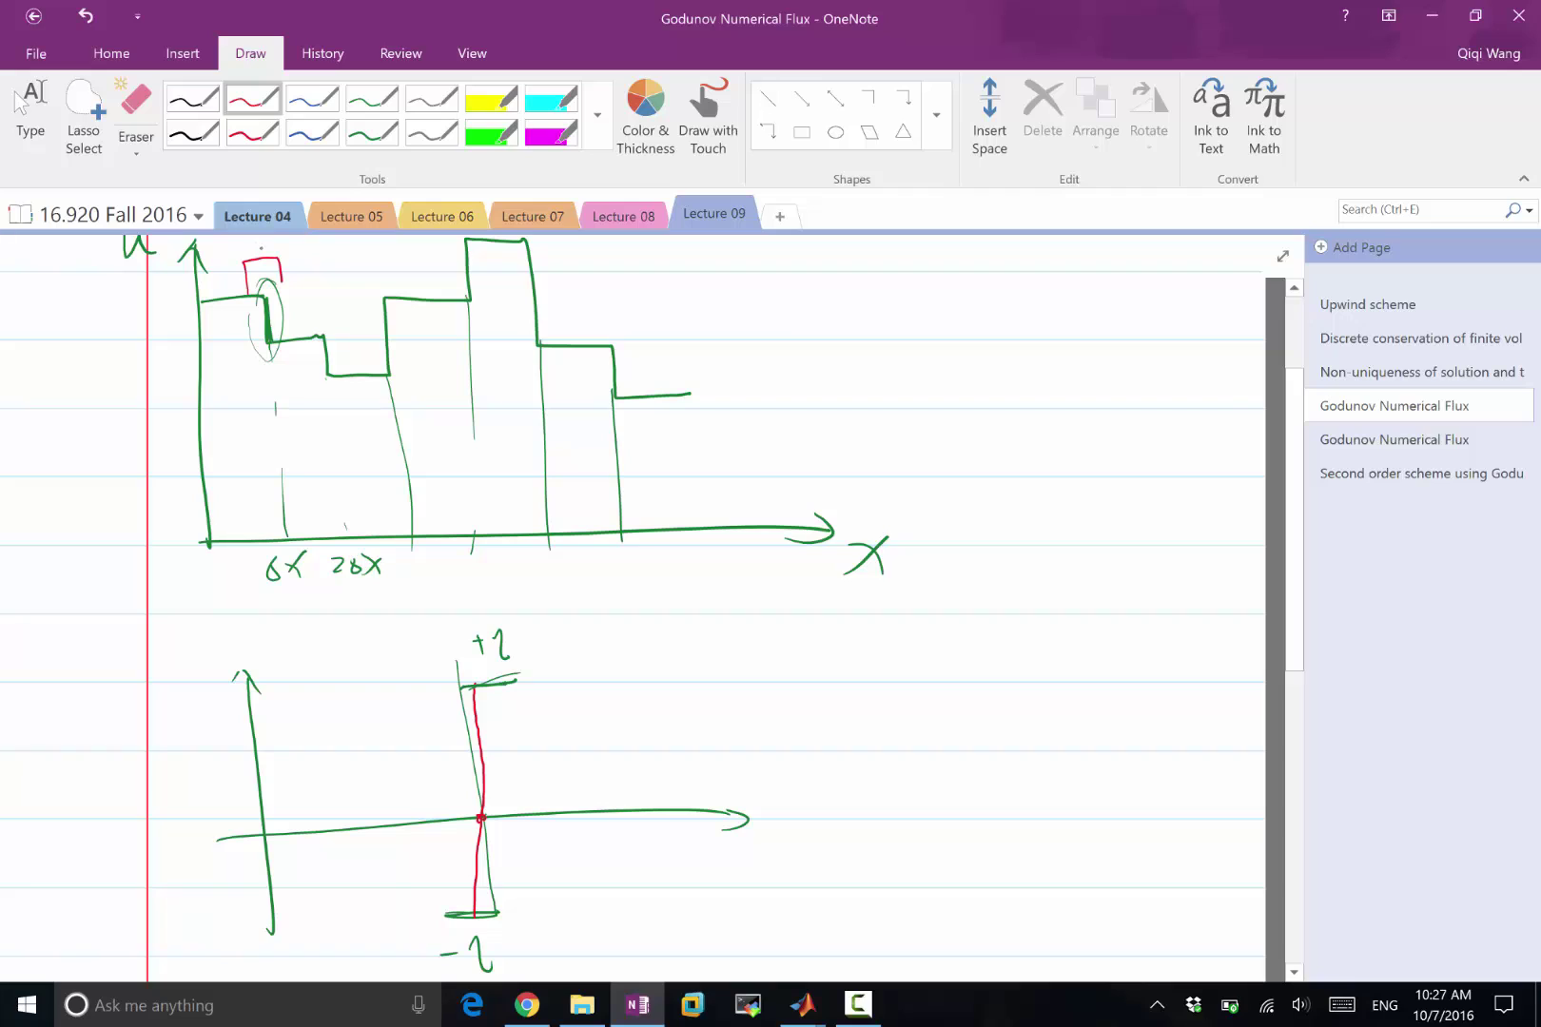
mouse_move(254, 244)
mouse_down()
mouse_move(254, 265)
mouse_move(263, 256)
mouse_up()
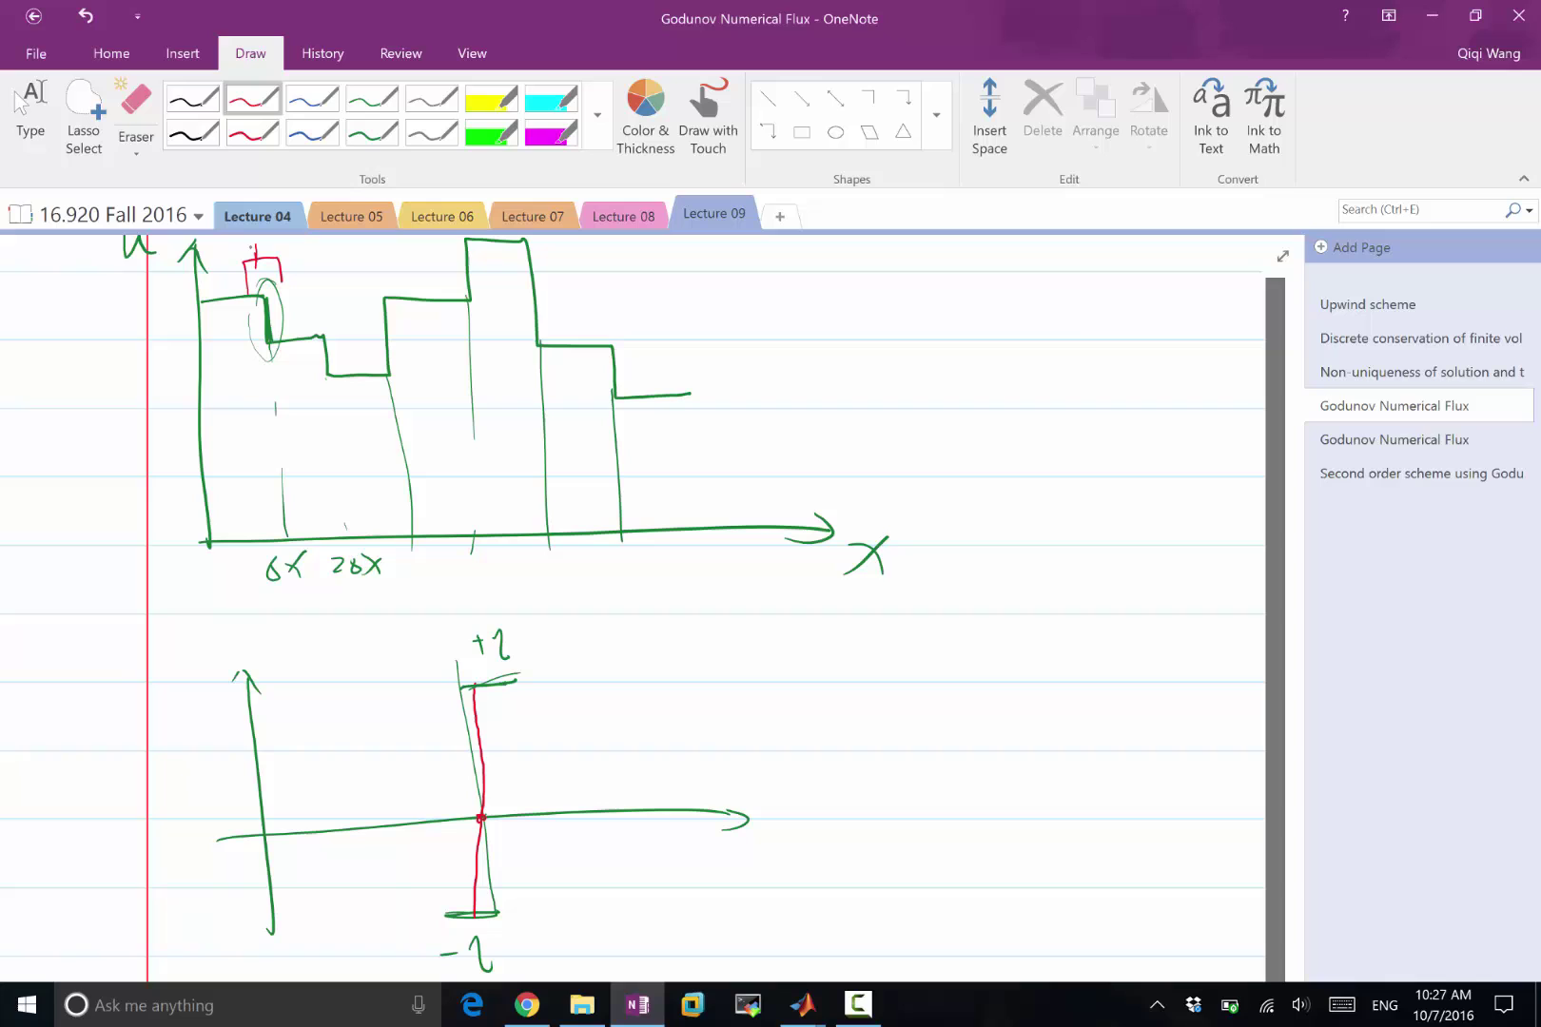
key(ctrl+a)
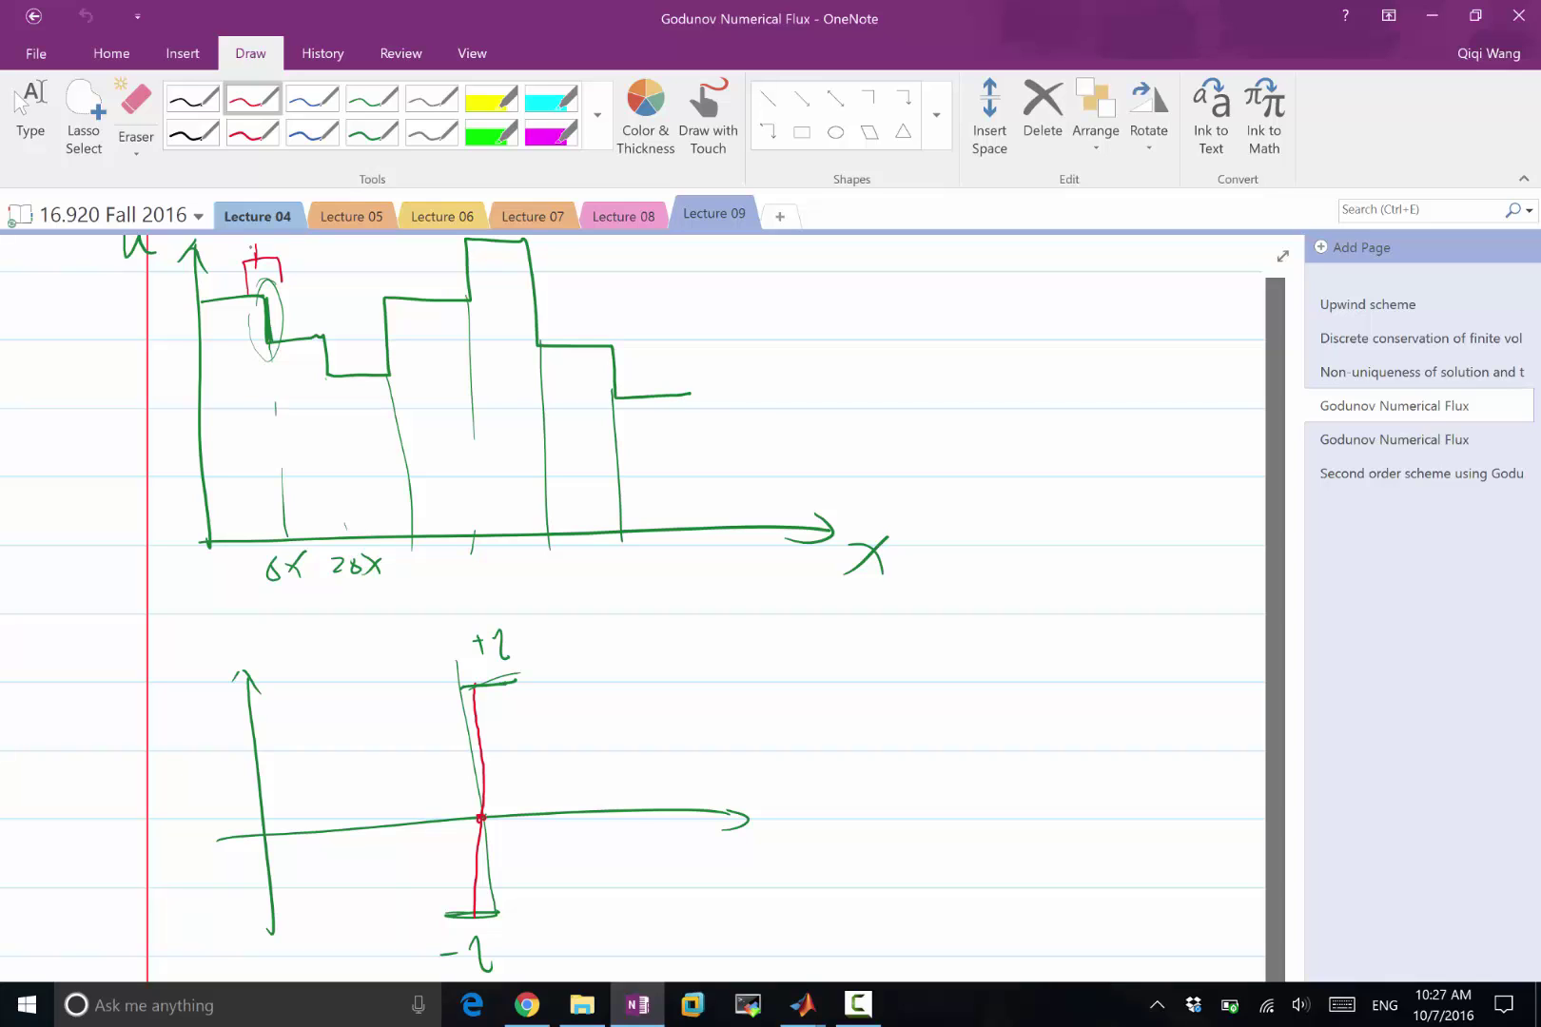
Step: Draw a red L-shaped step beside the second axes with a blue box stroke inside
scroll(628, 570, down, 3)
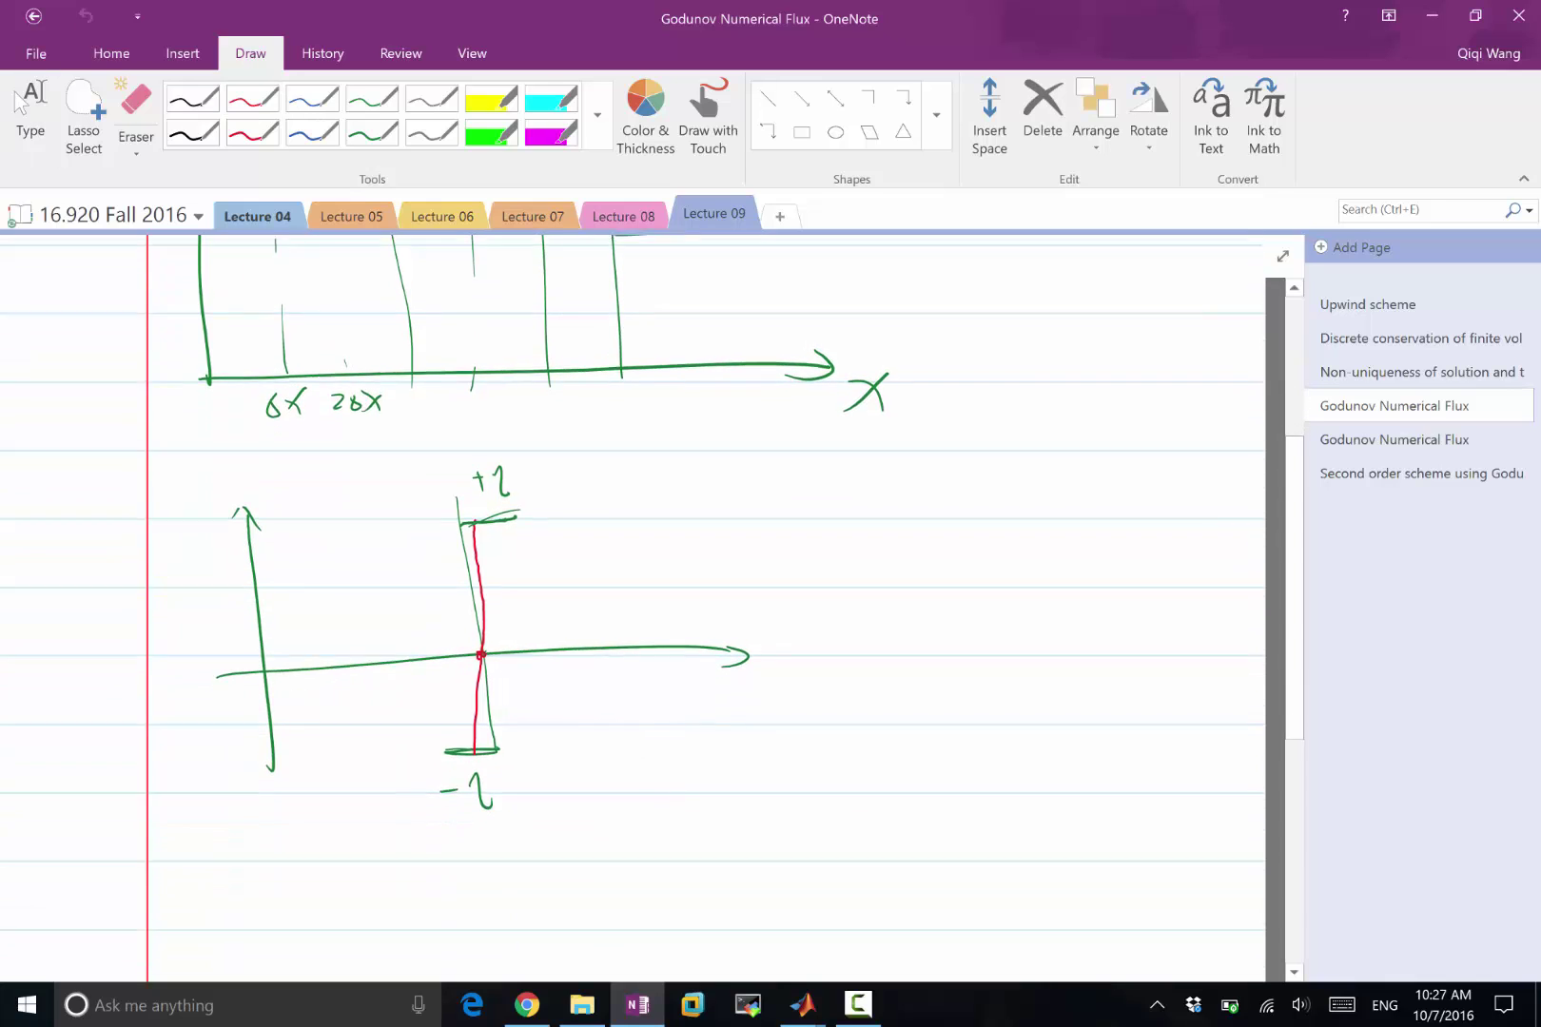
click(252, 98)
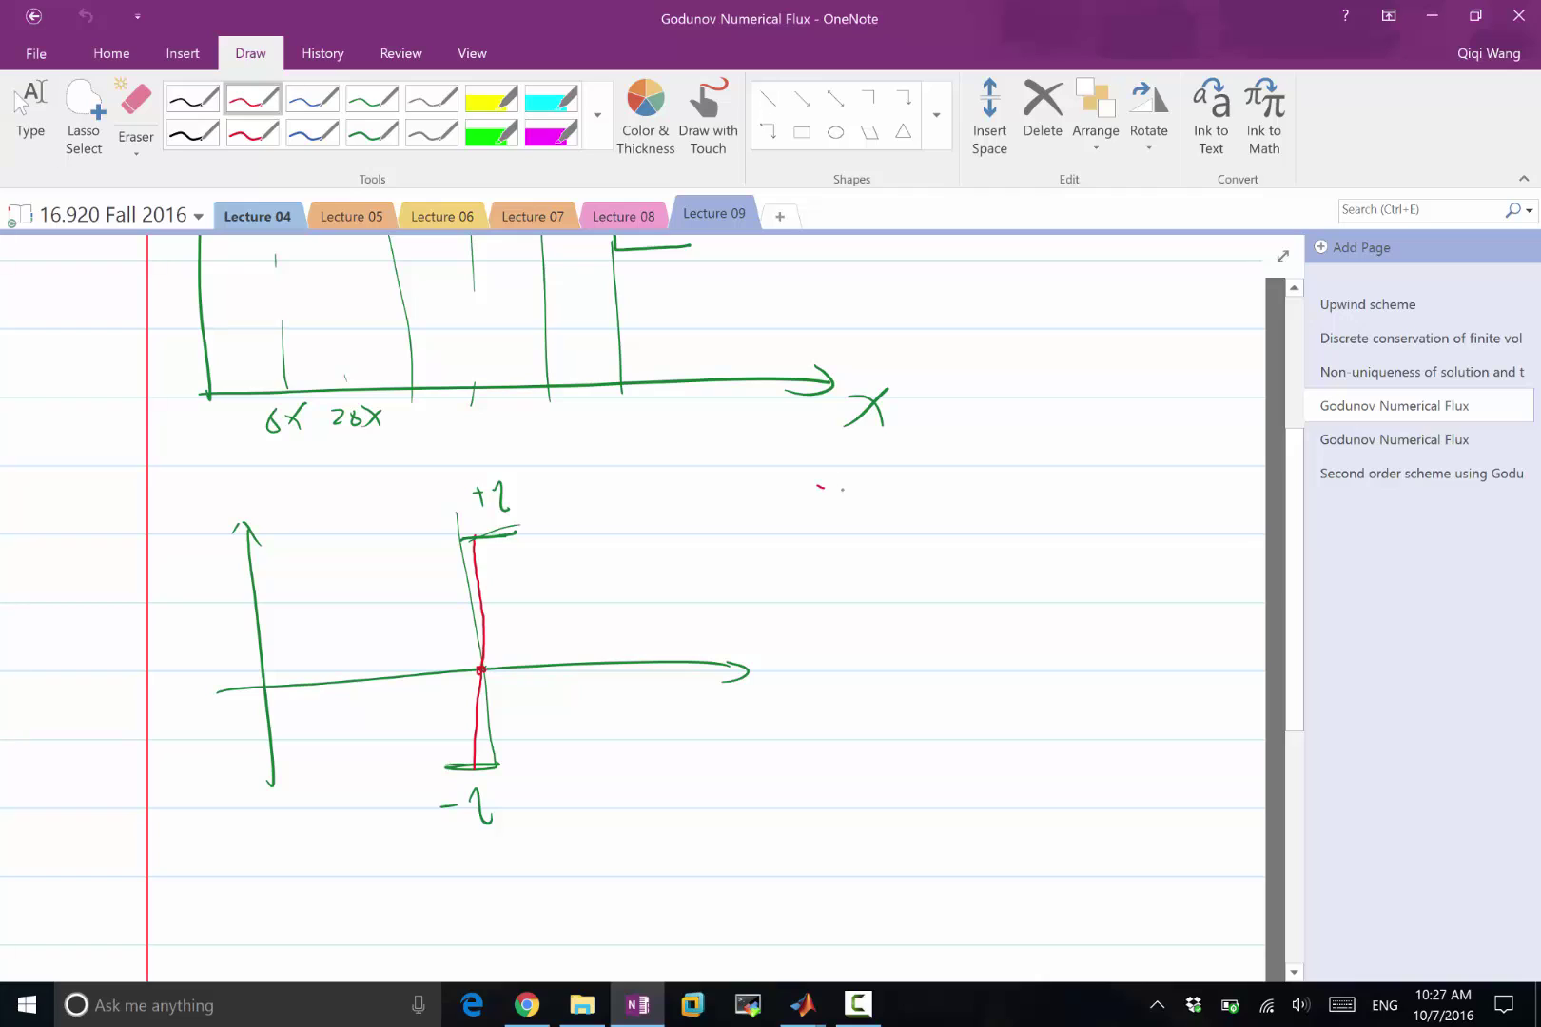
mouse_move(842, 490)
mouse_down()
mouse_move(883, 540)
mouse_move(975, 597)
mouse_up()
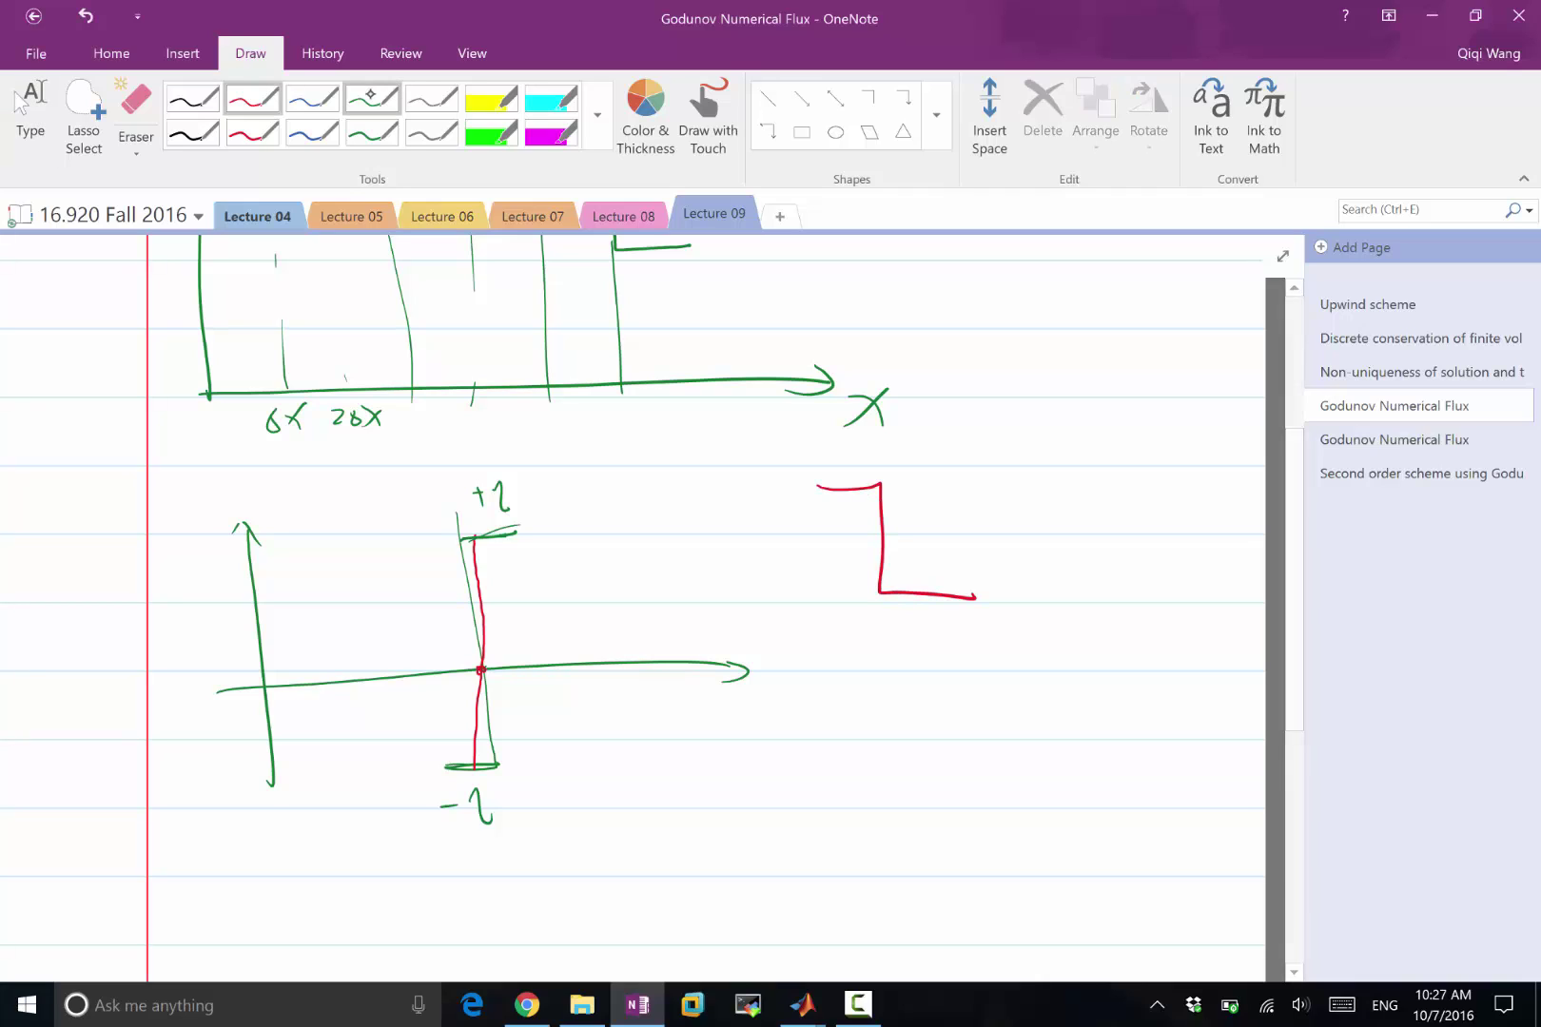
click(312, 98)
mouse_move(887, 526)
mouse_down()
mouse_move(915, 524)
mouse_move(903, 534)
mouse_move(903, 485)
mouse_move(924, 592)
mouse_move(977, 600)
mouse_up()
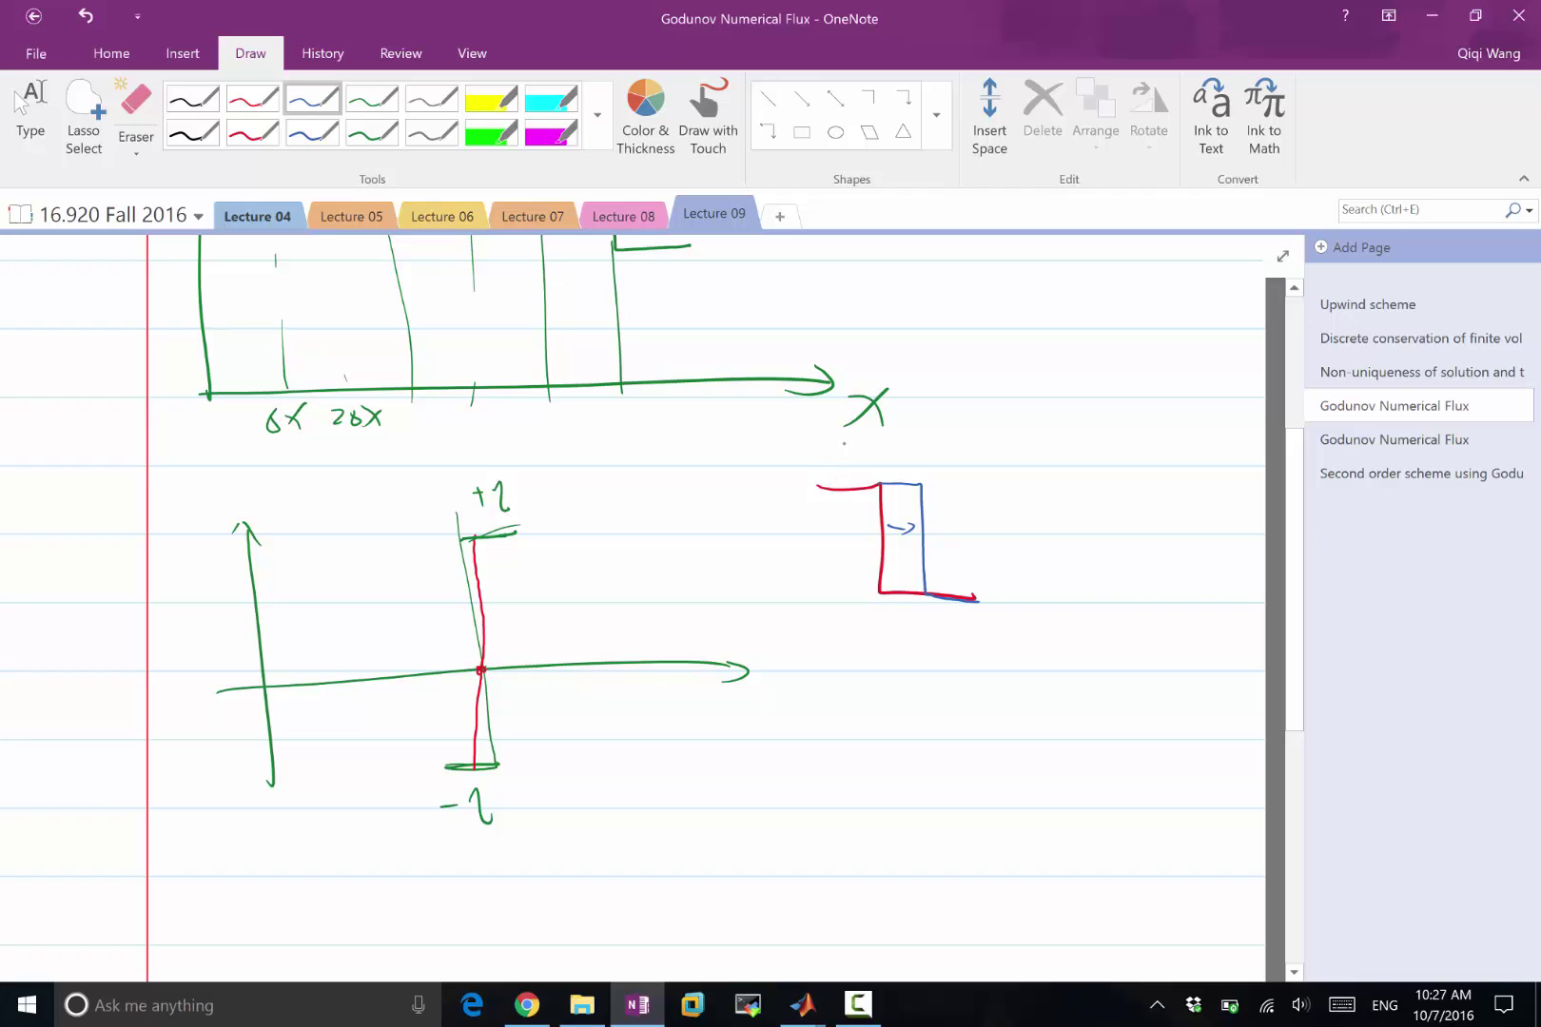
Step: Write the label f(uL) in blue above the step
mouse_move(840, 432)
mouse_down()
mouse_move(824, 470)
mouse_move(840, 445)
mouse_up()
drag(855, 435, 852, 453)
mouse_move(861, 438)
mouse_down()
mouse_move(866, 458)
mouse_move(873, 445)
mouse_up()
drag(877, 451, 899, 468)
Step: Draw a second red step below with a blue wave and a left-pointing arrow inside
scroll(628, 590, down, 3)
click(252, 98)
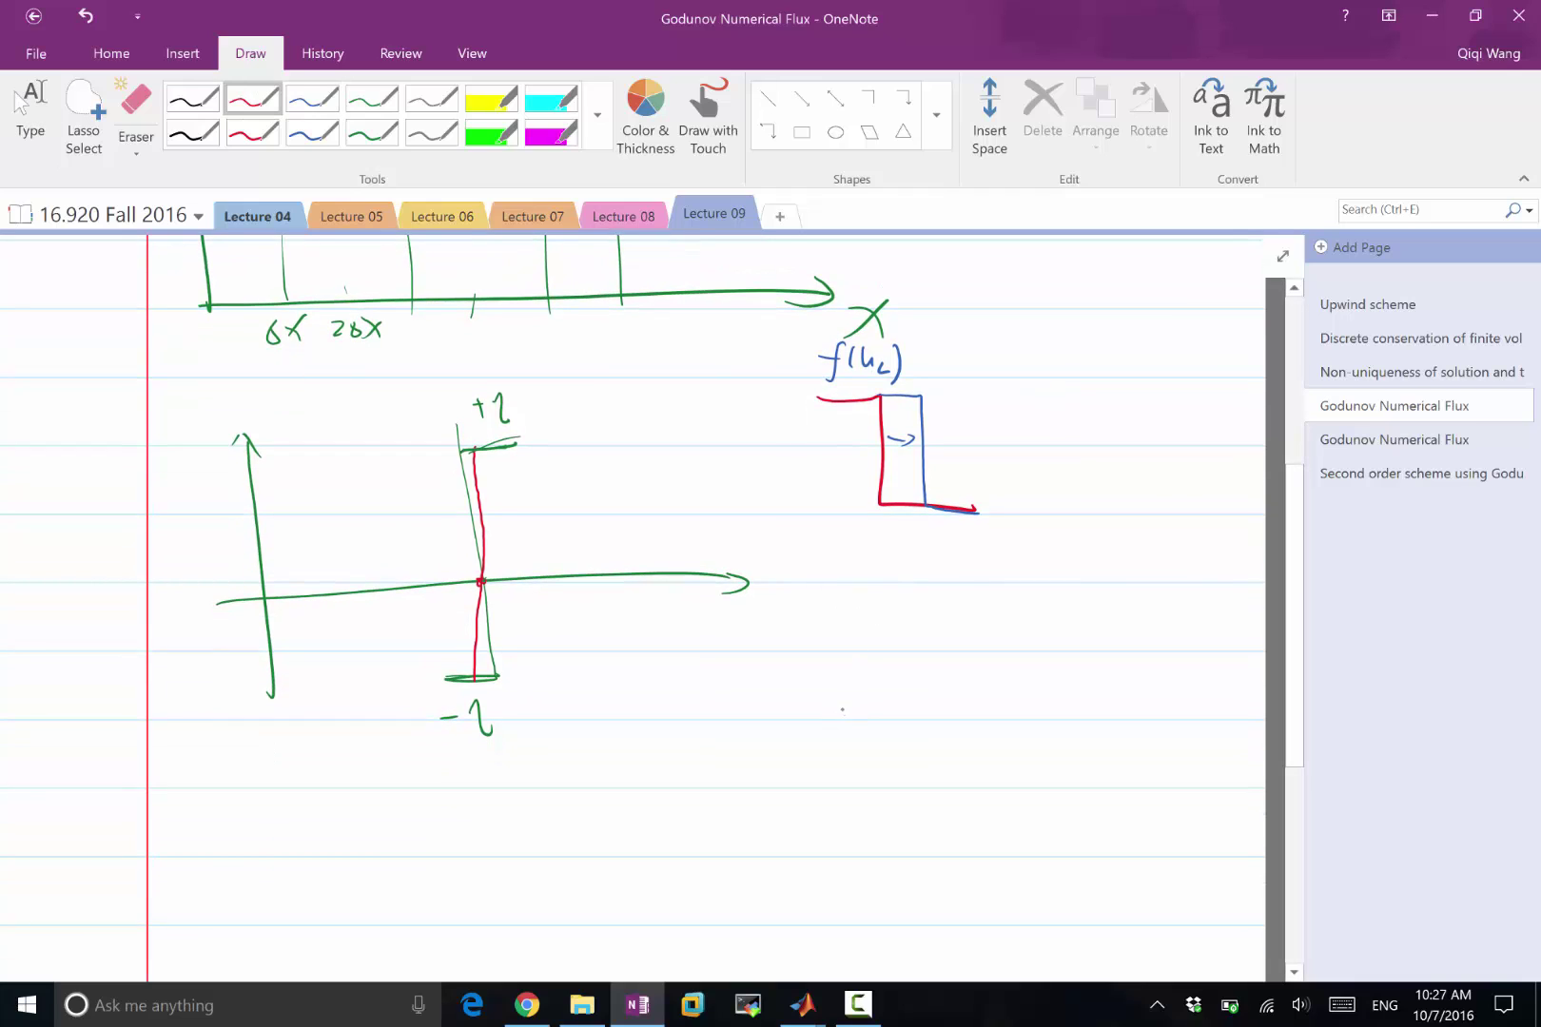
mouse_move(821, 720)
mouse_down()
mouse_move(888, 727)
mouse_move(878, 627)
mouse_move(975, 633)
mouse_up()
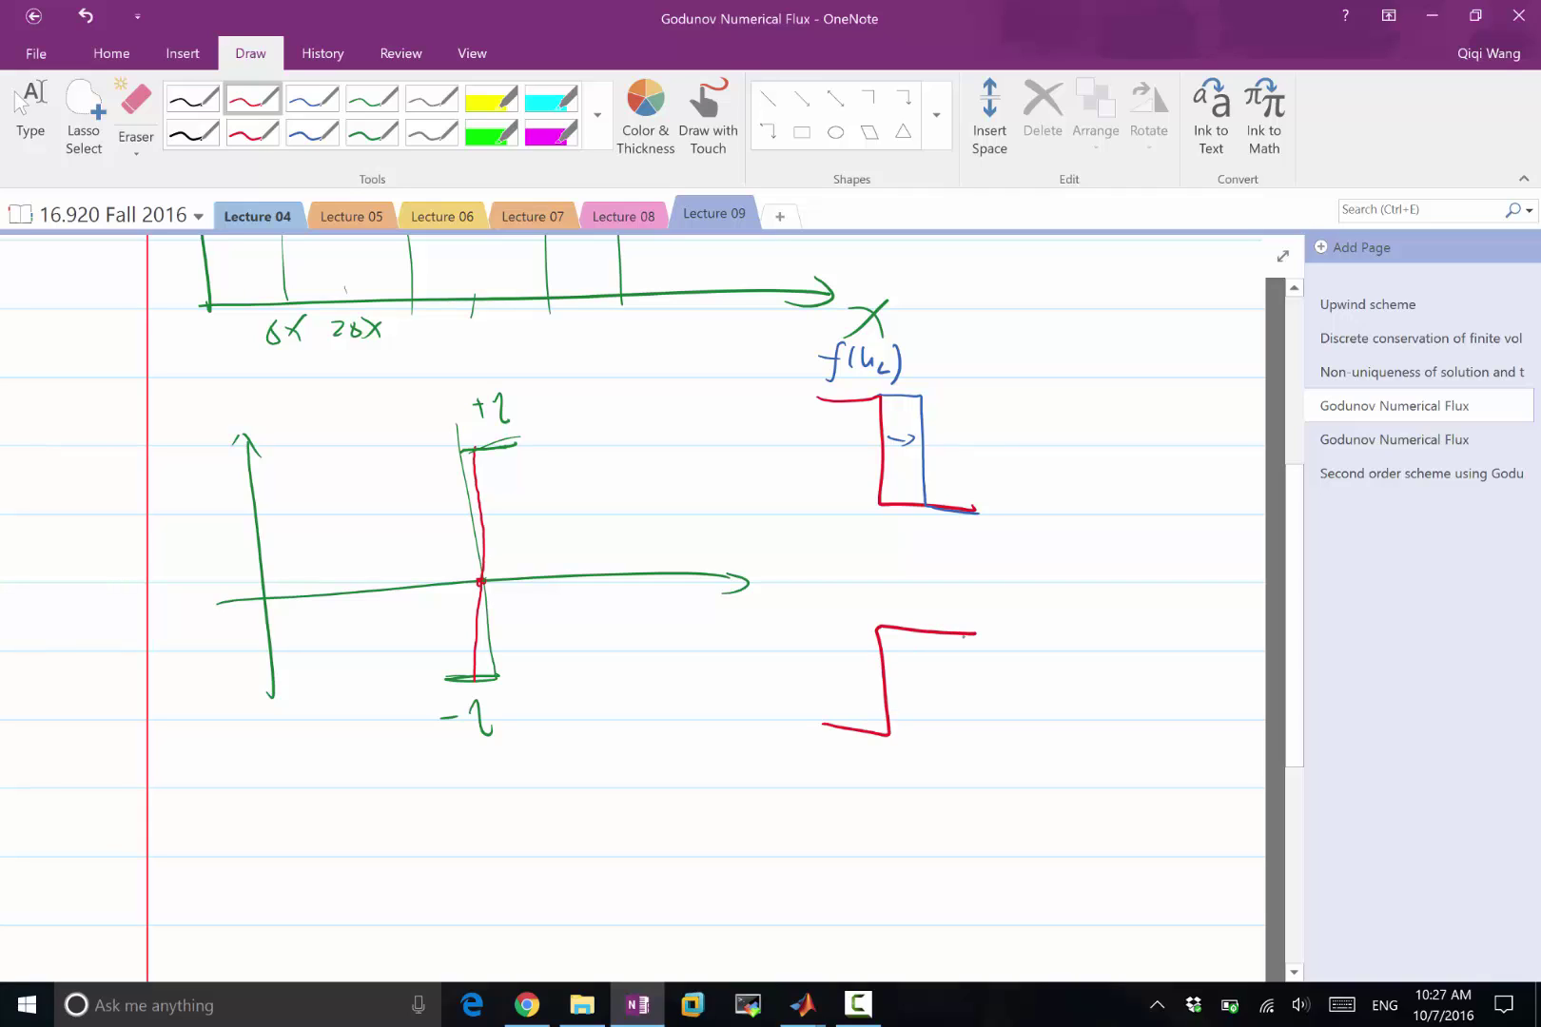
click(296, 98)
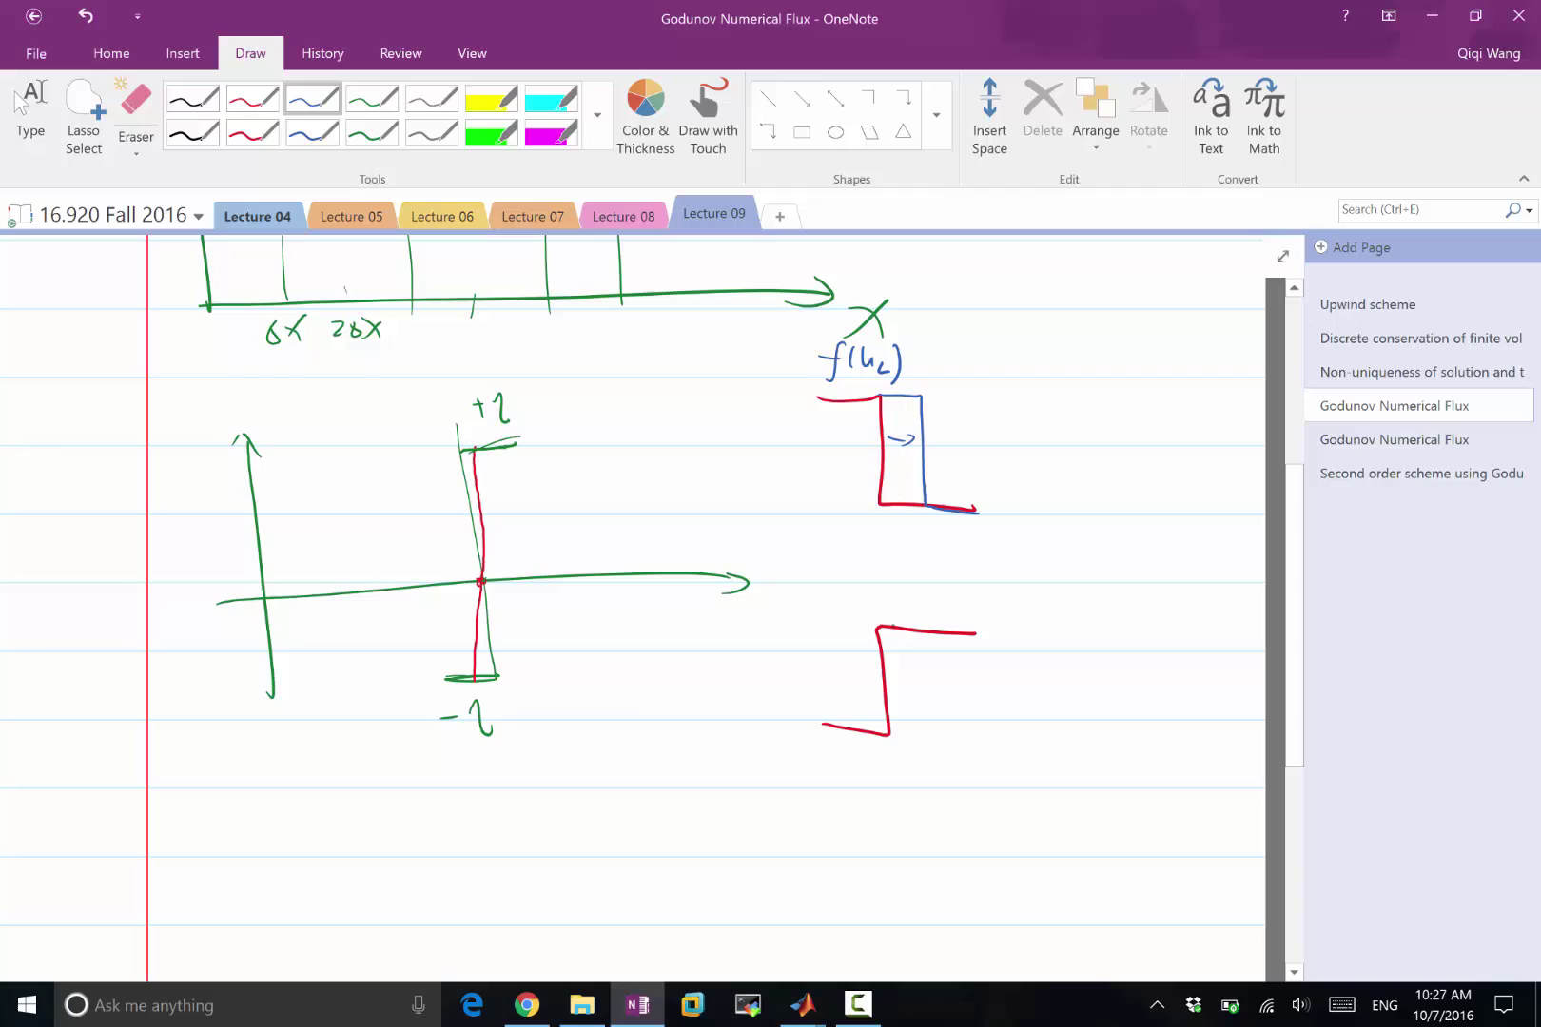
mouse_move(872, 626)
mouse_down()
mouse_move(843, 625)
mouse_move(852, 712)
mouse_move(809, 726)
mouse_up()
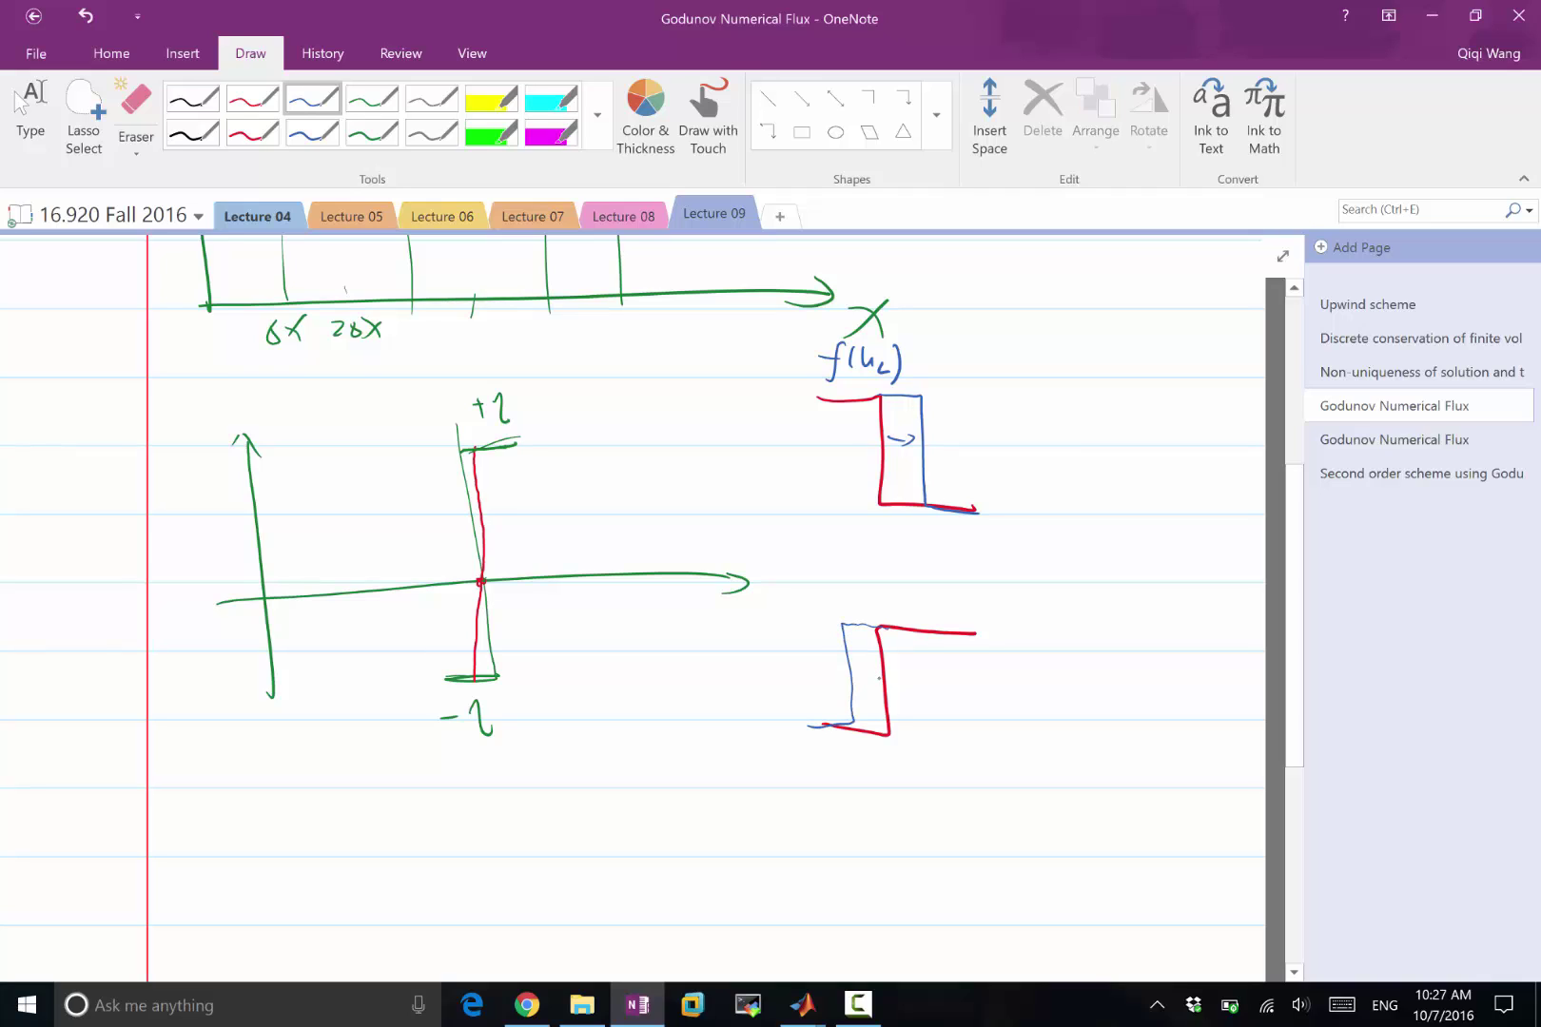
click(864, 672)
drag(866, 665, 866, 683)
Step: Label the lower step f(u_R) in blue
mouse_move(906, 552)
mouse_down()
mouse_move(877, 614)
mouse_move(915, 598)
mouse_up()
mouse_move(932, 566)
mouse_down()
mouse_move(939, 582)
mouse_move(948, 569)
mouse_up()
drag(953, 582, 971, 599)
drag(967, 563, 972, 620)
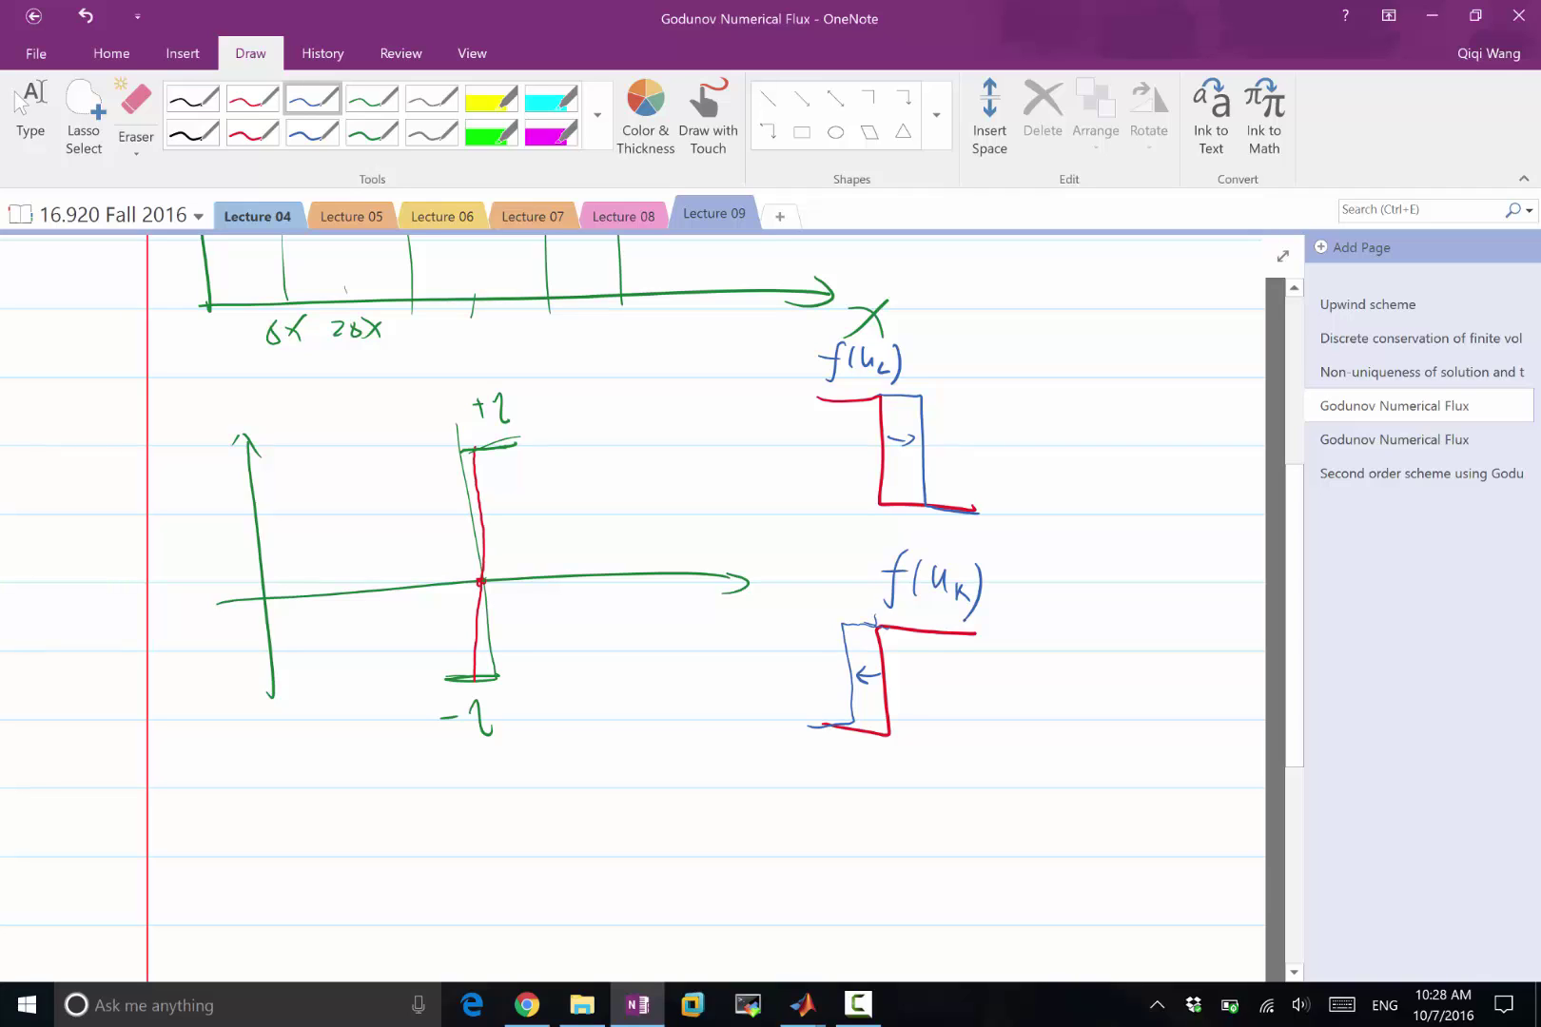
scroll(704, 609, down, 1)
Step: Draw a third red step with a blue wave along it and label it f(u_R)
click(252, 133)
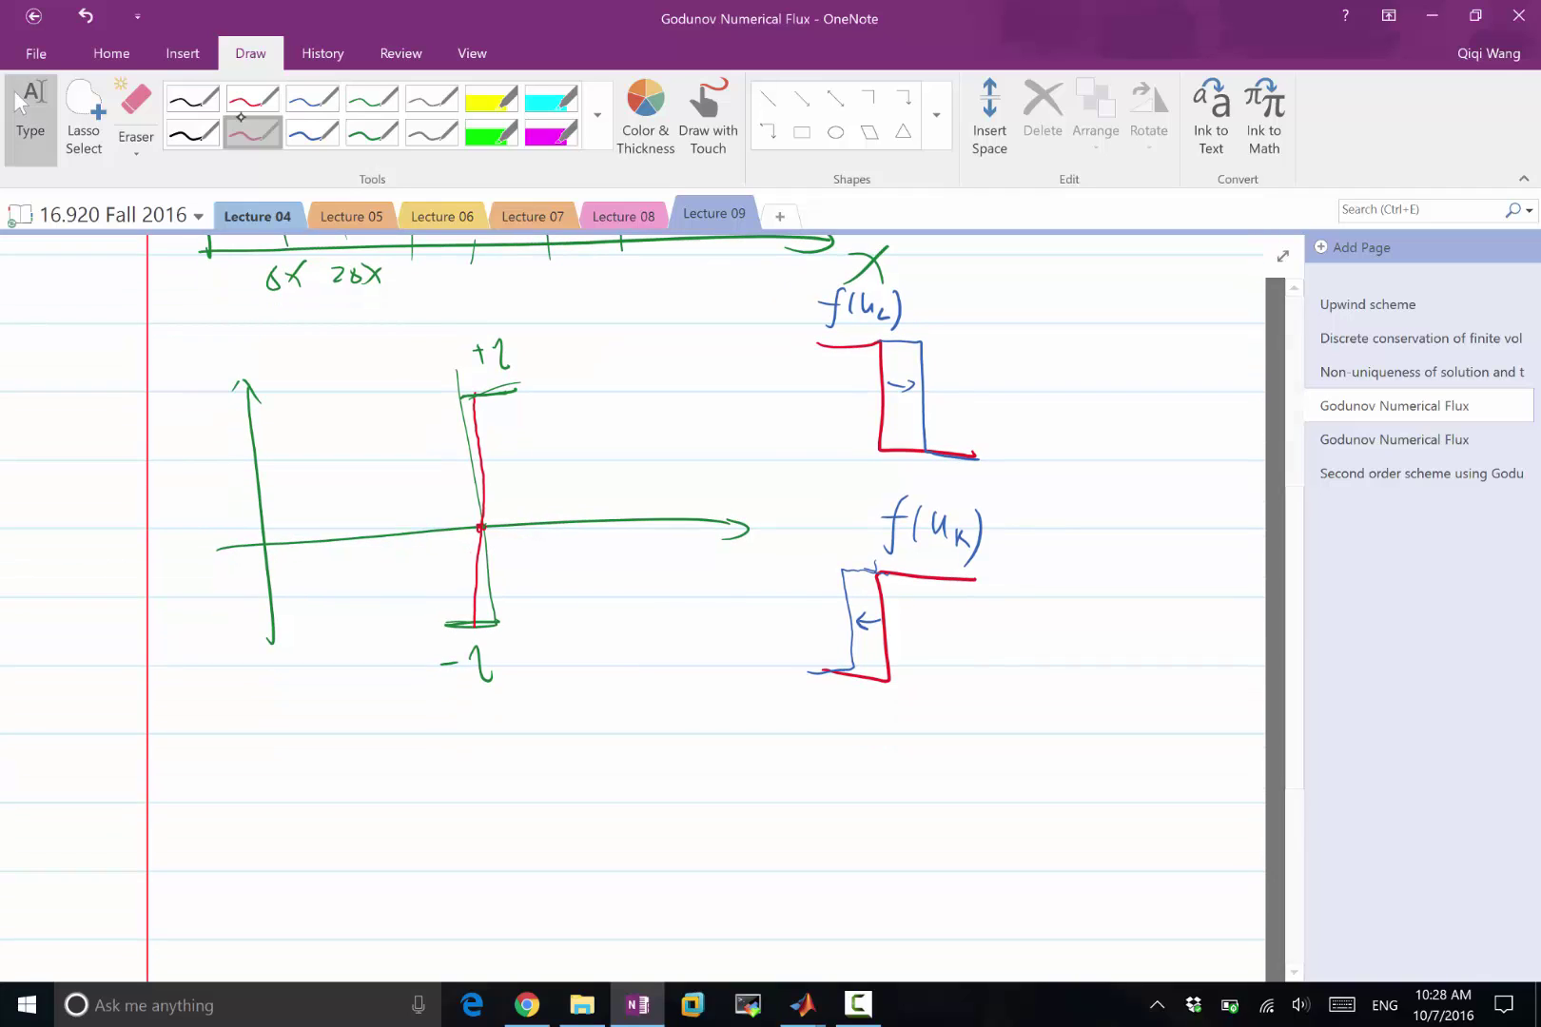
click(255, 98)
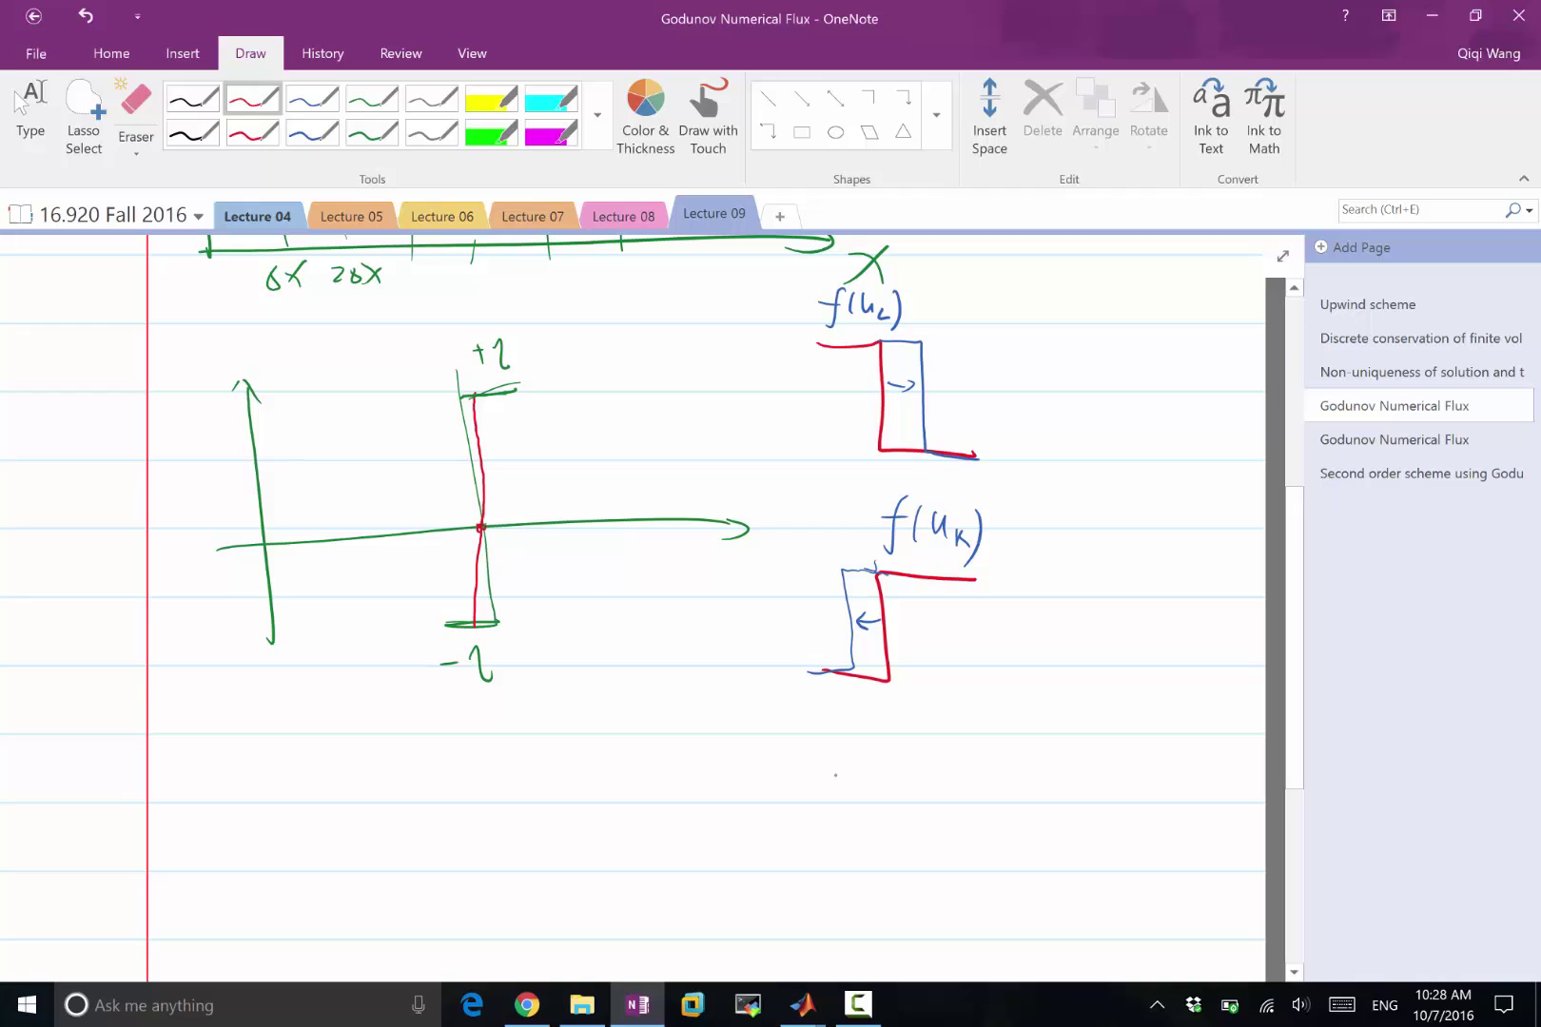
mouse_move(821, 767)
mouse_down()
mouse_move(899, 770)
mouse_move(904, 872)
mouse_move(1016, 875)
mouse_up()
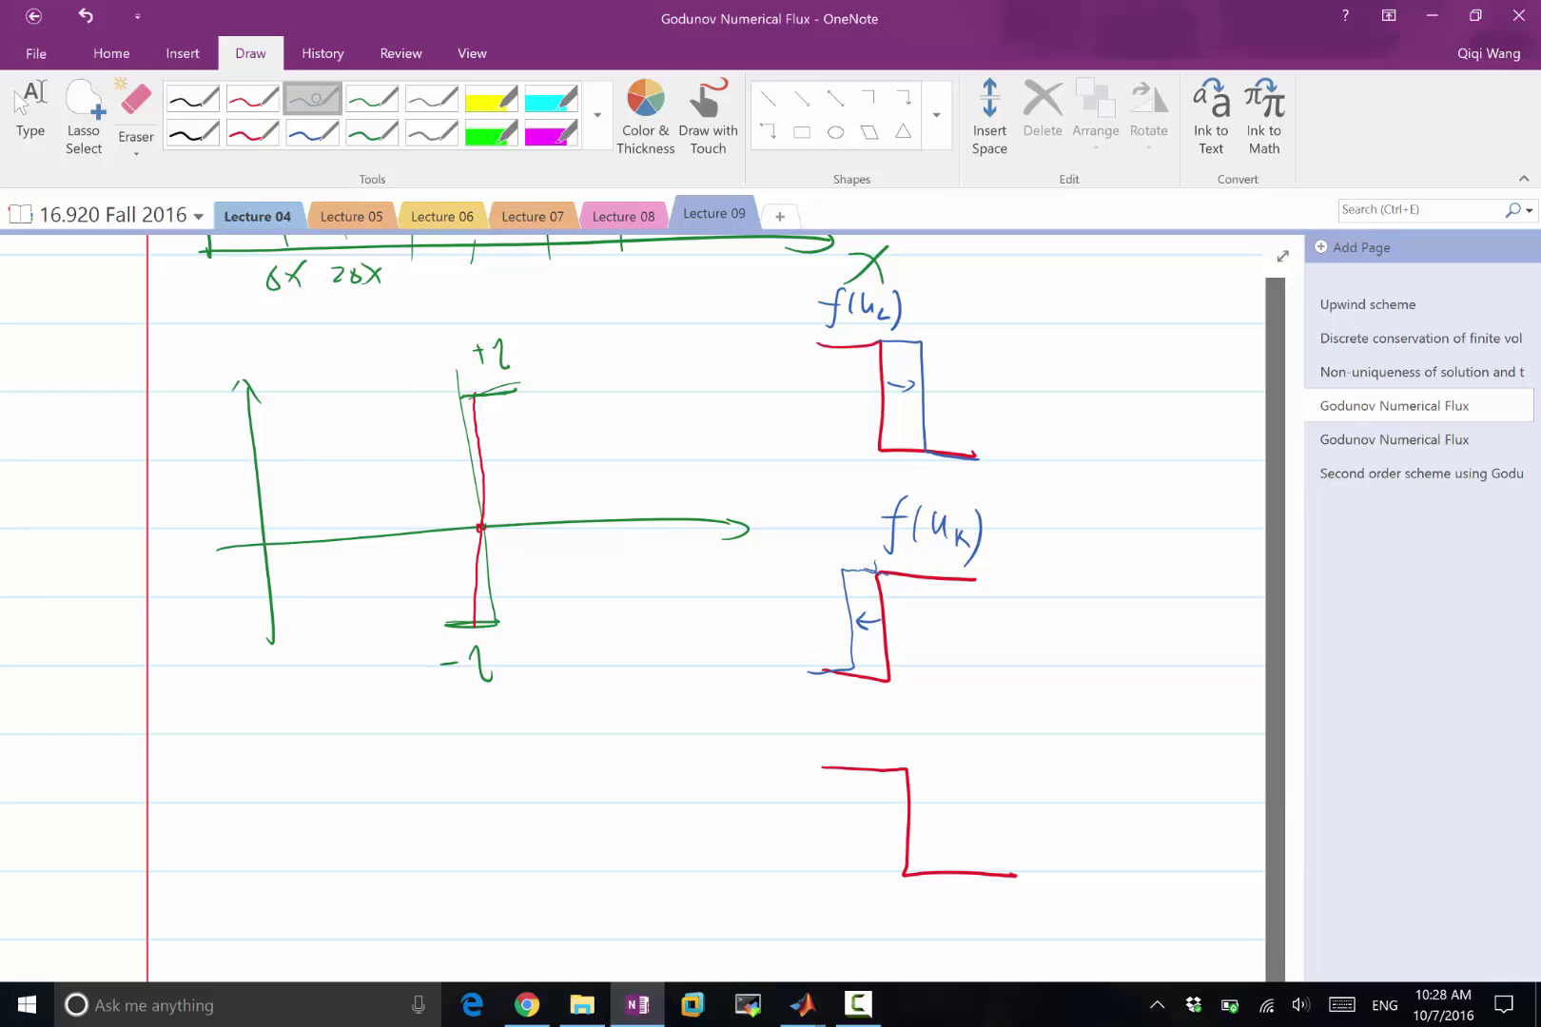
drag(153, 676, 165, 659)
scroll(165, 659, down, 1)
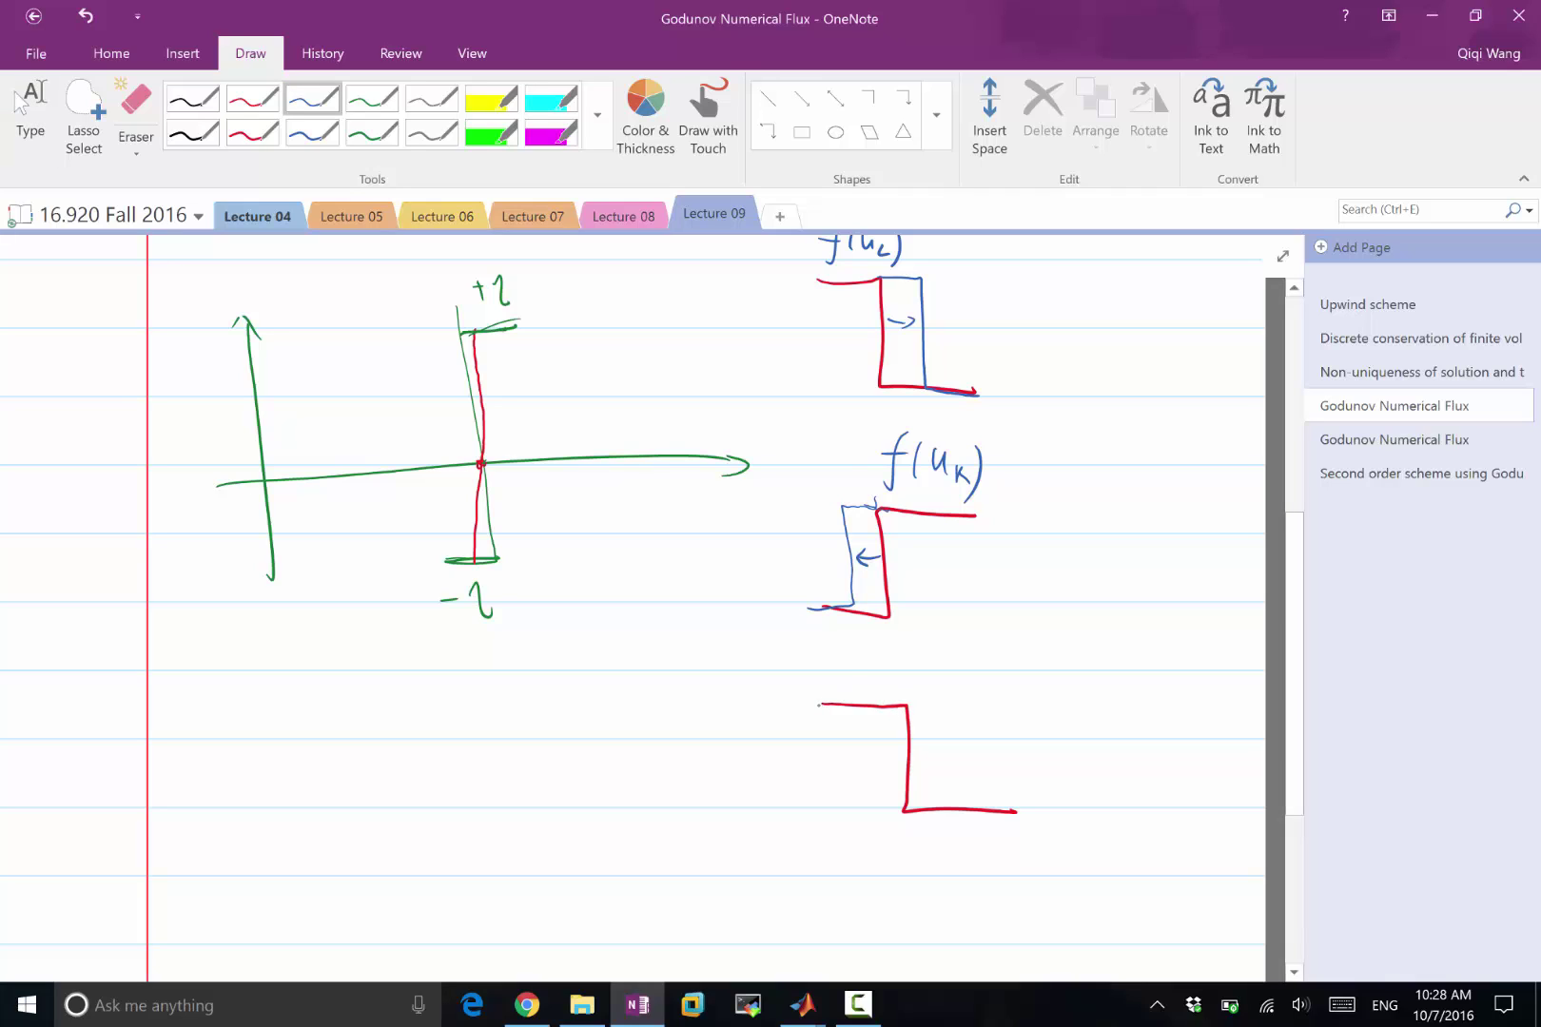
mouse_move(824, 706)
mouse_down()
mouse_move(851, 706)
mouse_move(884, 810)
mouse_move(930, 810)
mouse_up()
drag(959, 740, 944, 774)
mouse_move(936, 752)
mouse_down()
mouse_move(967, 748)
mouse_move(971, 767)
mouse_up()
drag(985, 746, 1016, 776)
drag(1018, 743, 1018, 785)
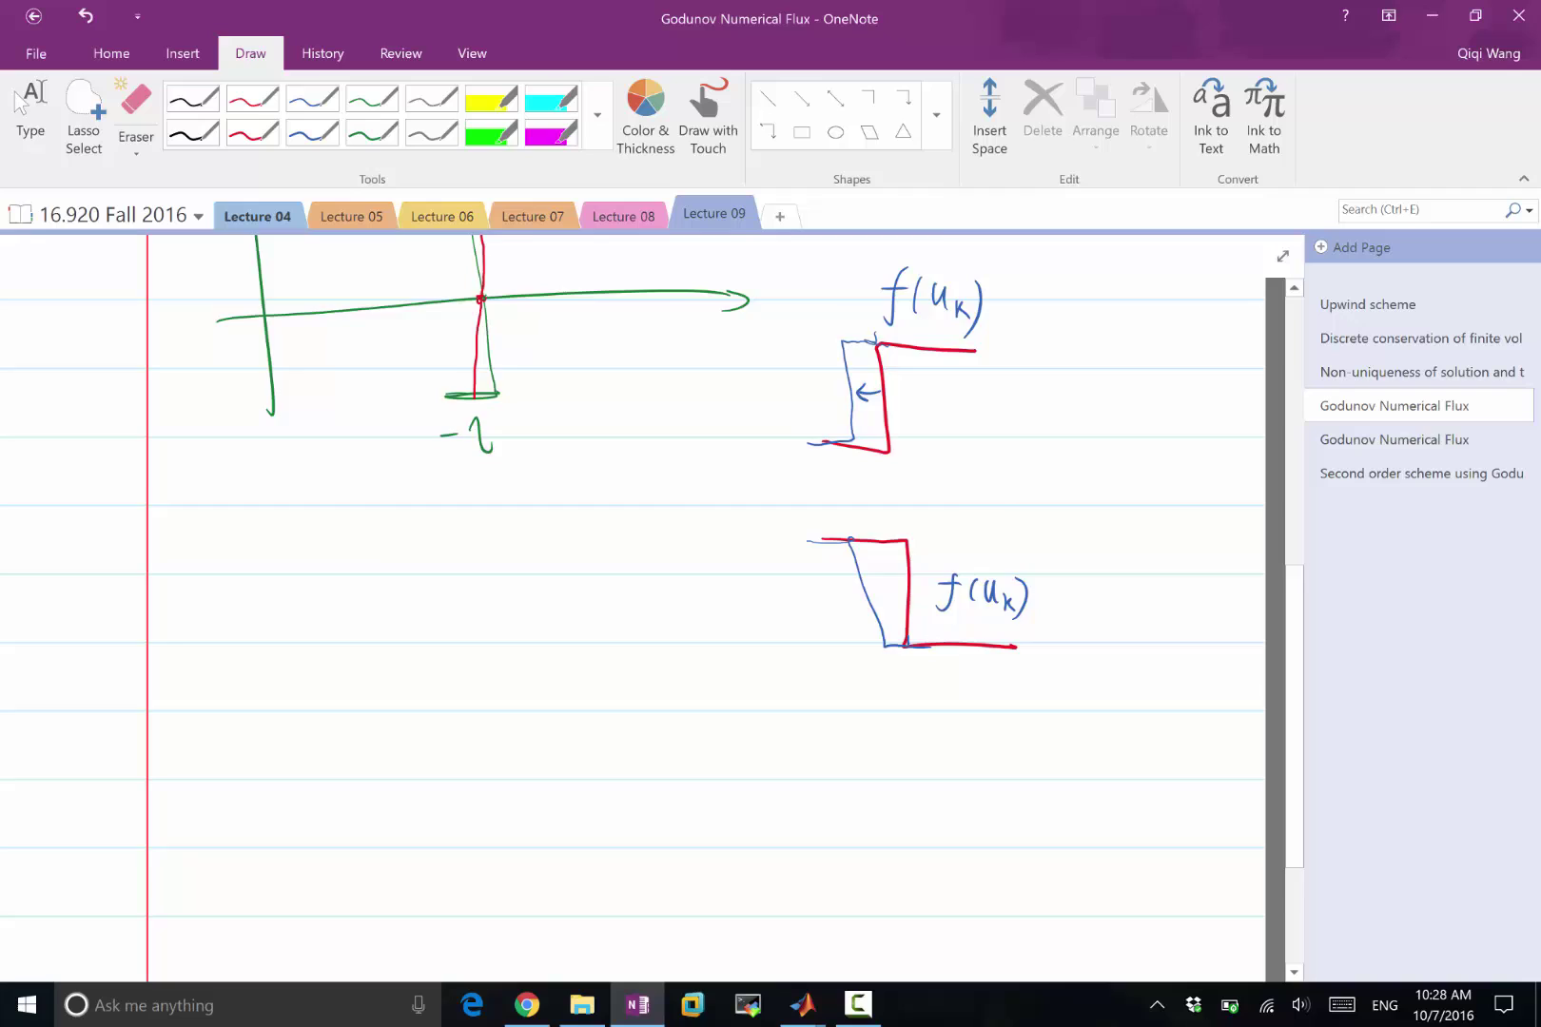
Step: Draw a red step at bottom right with a blue slanted wave and rightward arrow
scroll(704, 609, down, 2)
click(252, 97)
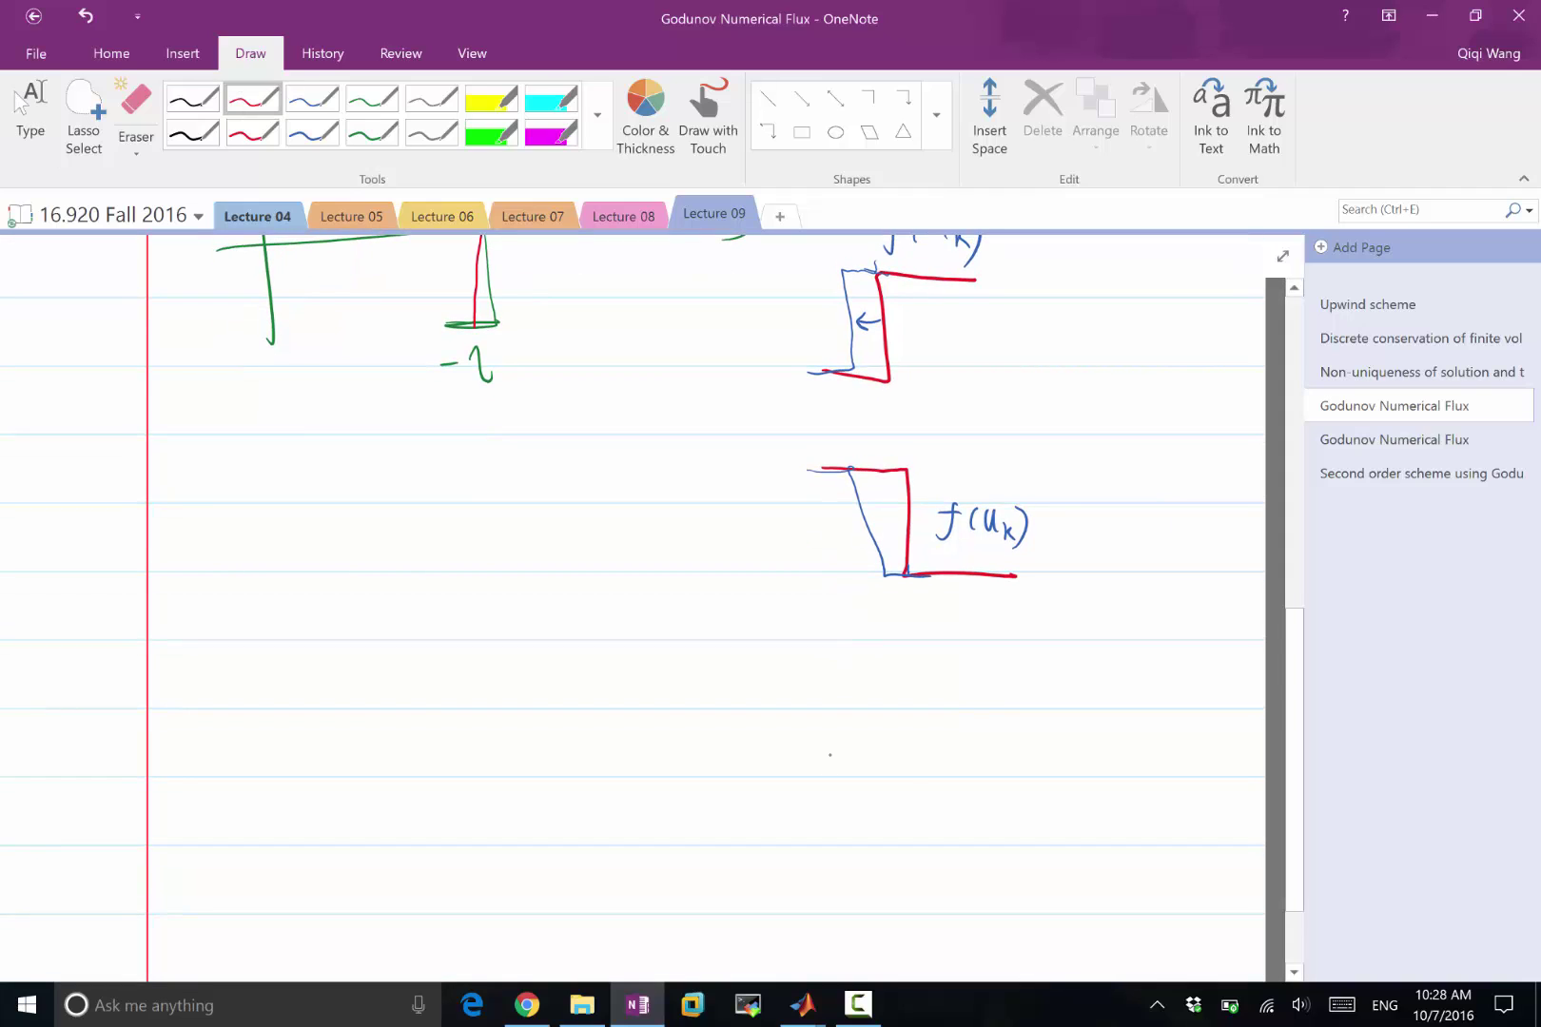
mouse_move(830, 770)
mouse_down()
mouse_move(875, 776)
mouse_move(903, 726)
mouse_move(900, 681)
mouse_move(1005, 684)
mouse_up()
click(313, 97)
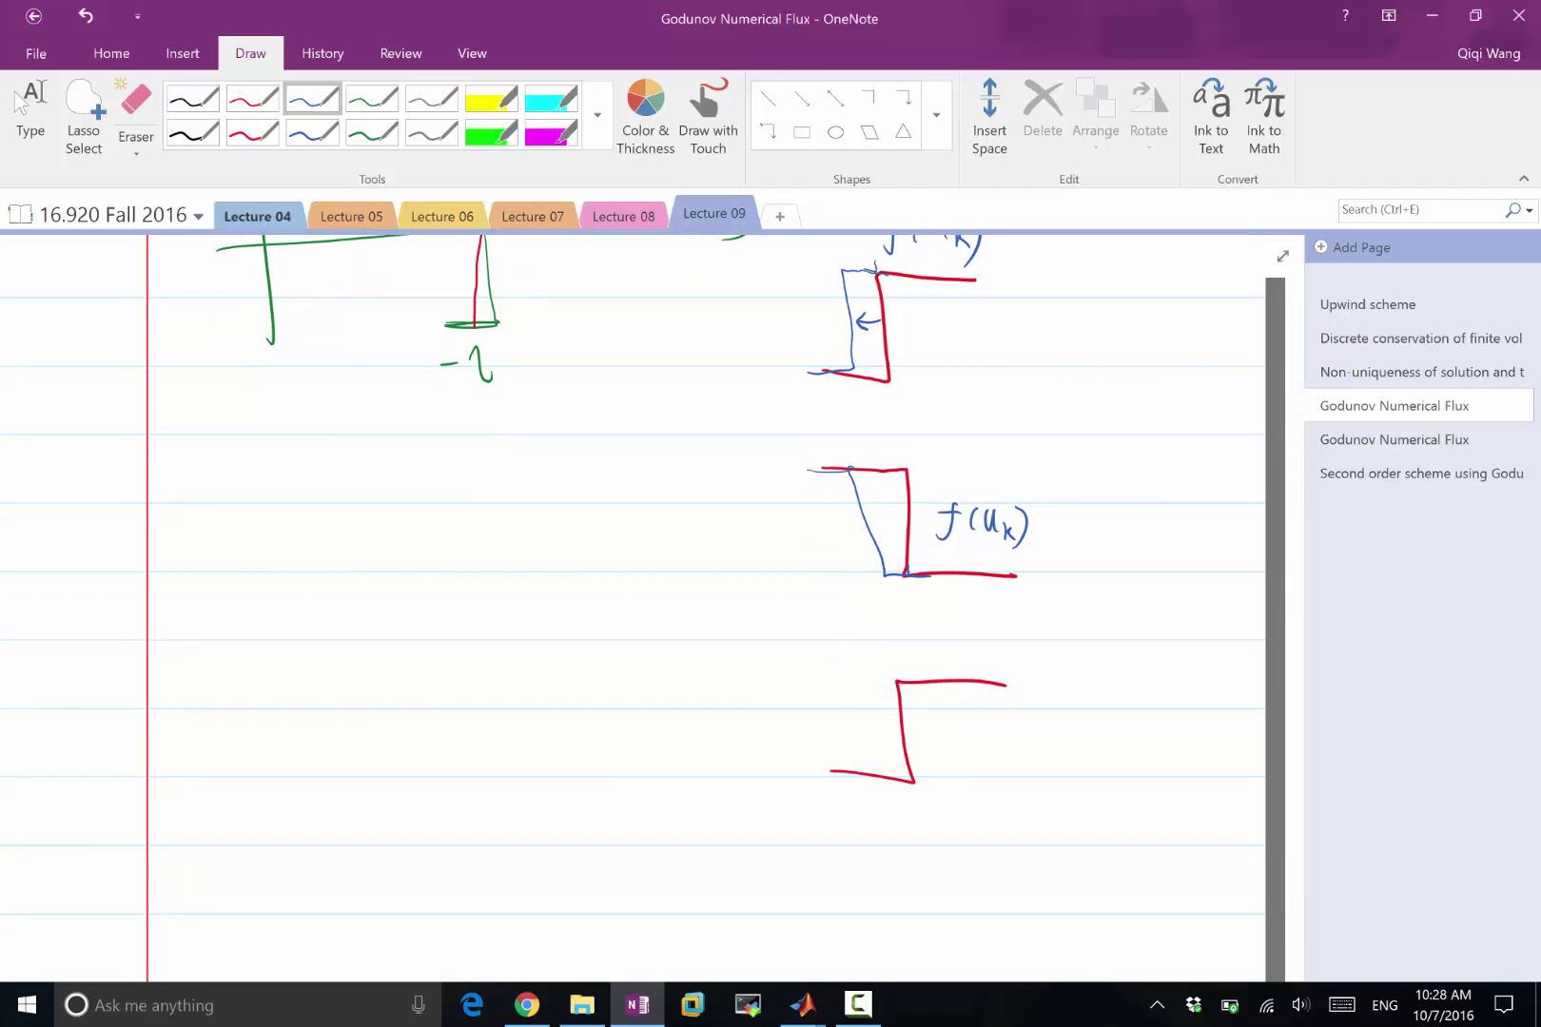
mouse_move(915, 782)
mouse_down()
mouse_move(974, 746)
mouse_move(1014, 677)
mouse_move(1067, 680)
mouse_up()
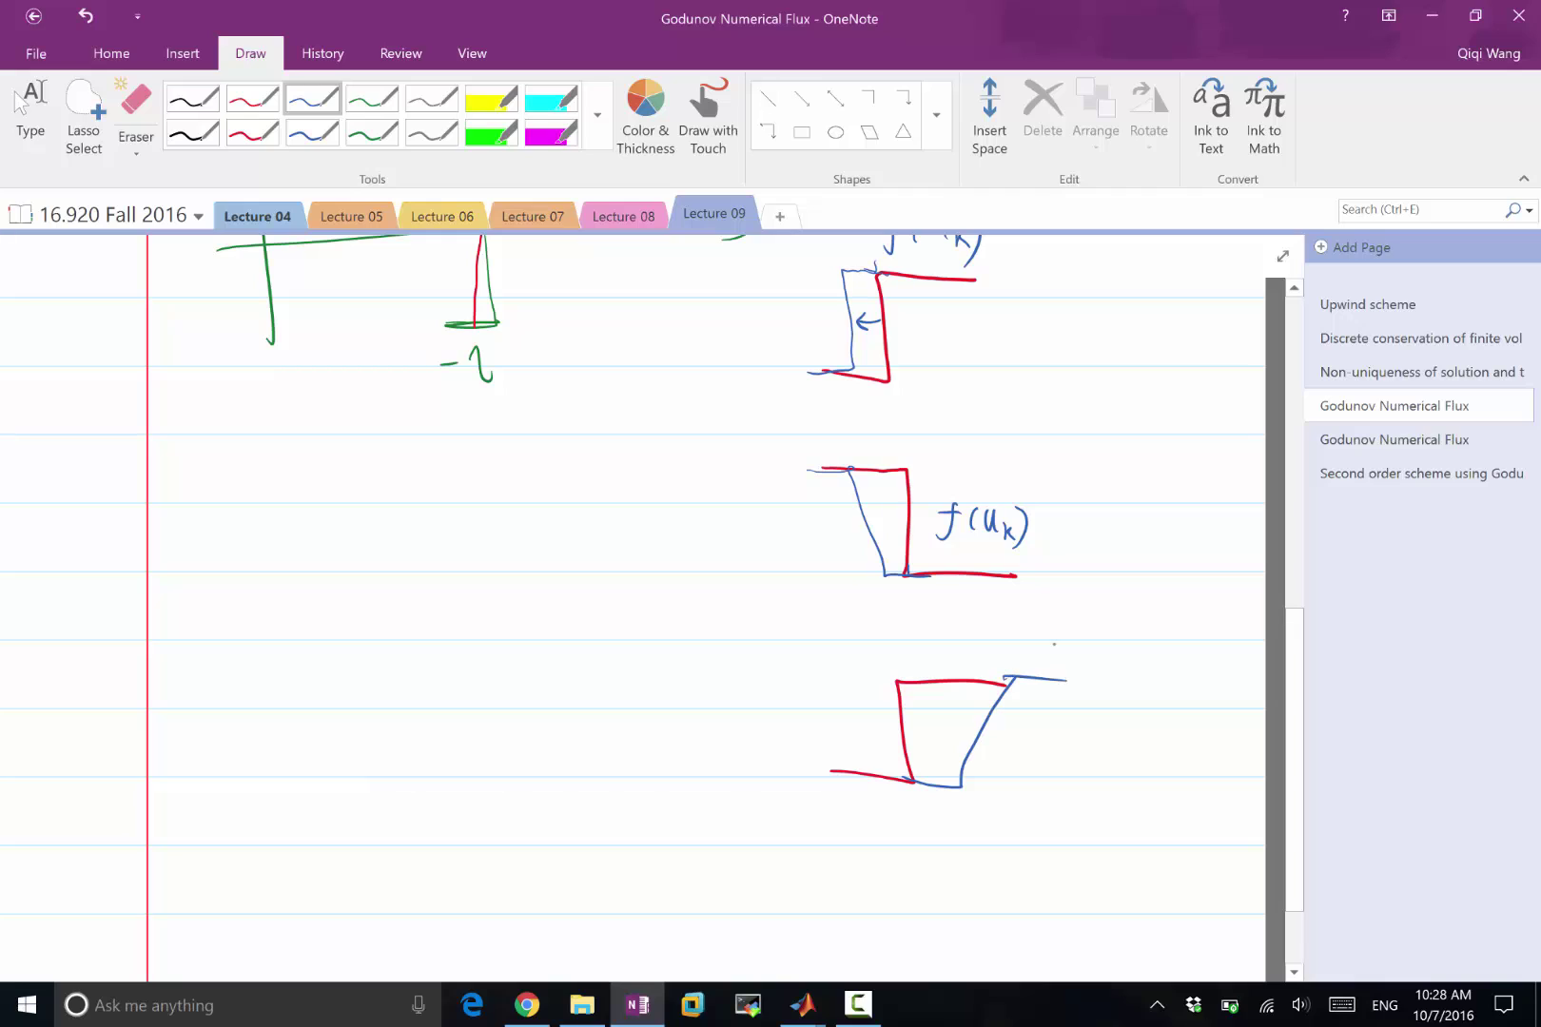
drag(918, 725, 956, 725)
drag(959, 718, 959, 735)
Step: Add a left arrow in the middle sketch and label the bottom sketch f(u_L)
drag(899, 503, 872, 505)
drag(889, 492, 890, 513)
drag(921, 792, 904, 835)
mouse_move(899, 816)
mouse_down()
mouse_move(929, 810)
mouse_move(938, 826)
mouse_up()
drag(950, 808, 980, 838)
drag(985, 801, 994, 849)
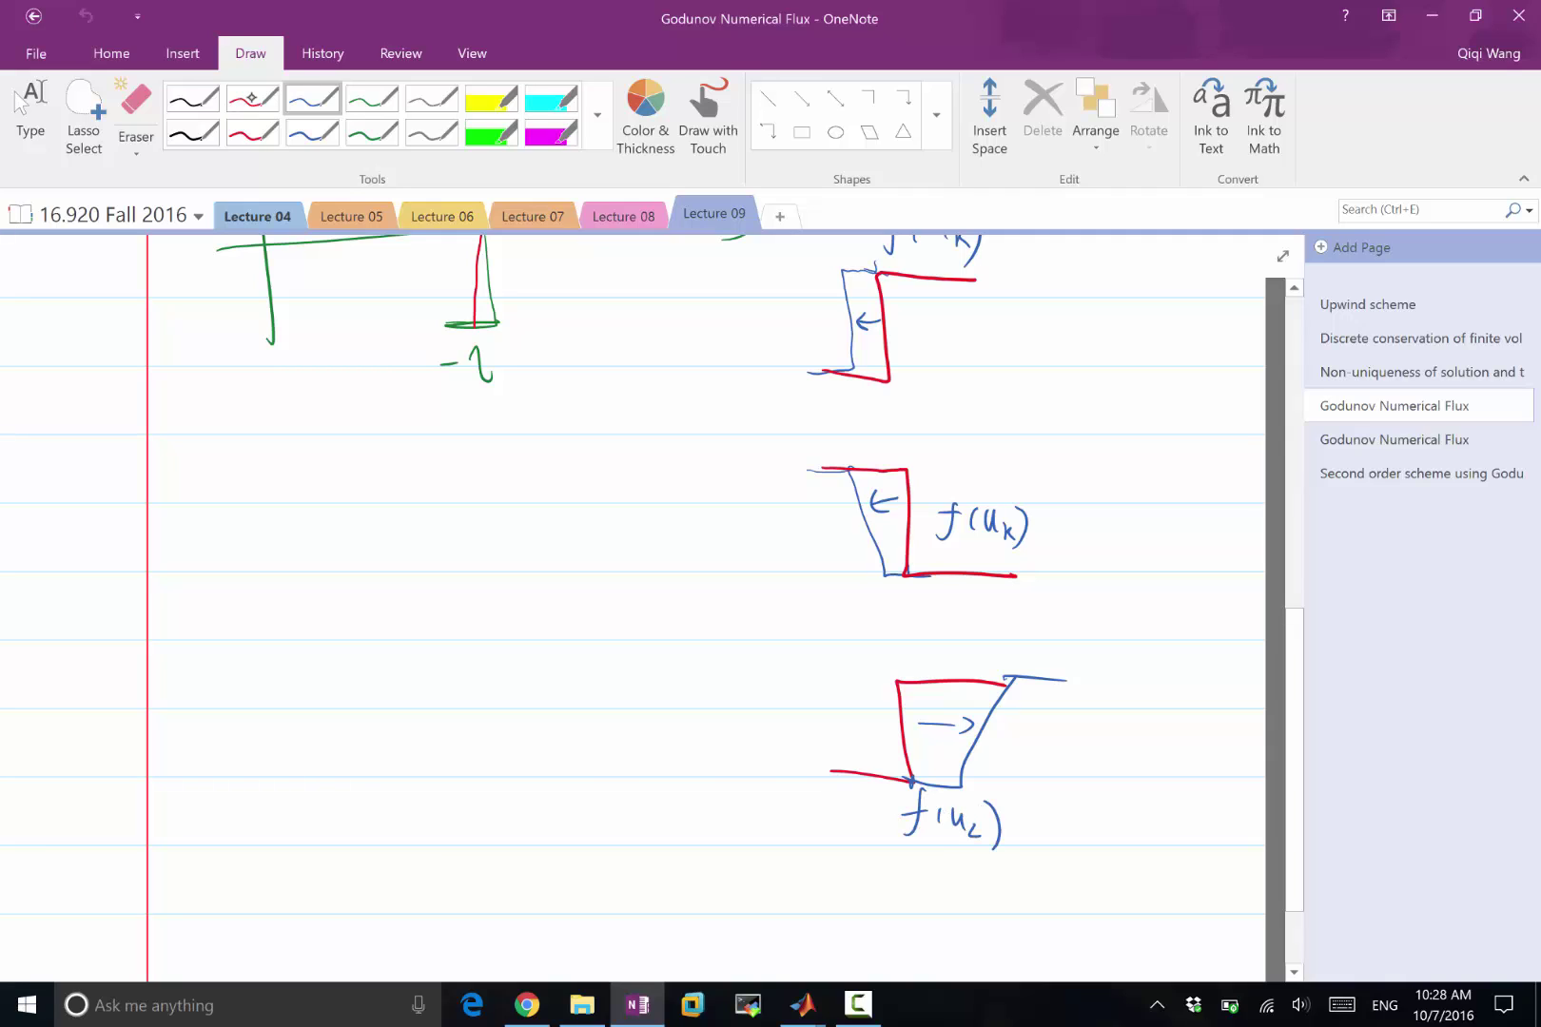
Step: Draw a red step at left crossed by a blue wave, with arrows pointing right and left
click(253, 97)
mouse_move(181, 684)
mouse_down()
mouse_move(325, 686)
mouse_move(290, 537)
mouse_move(500, 536)
mouse_up()
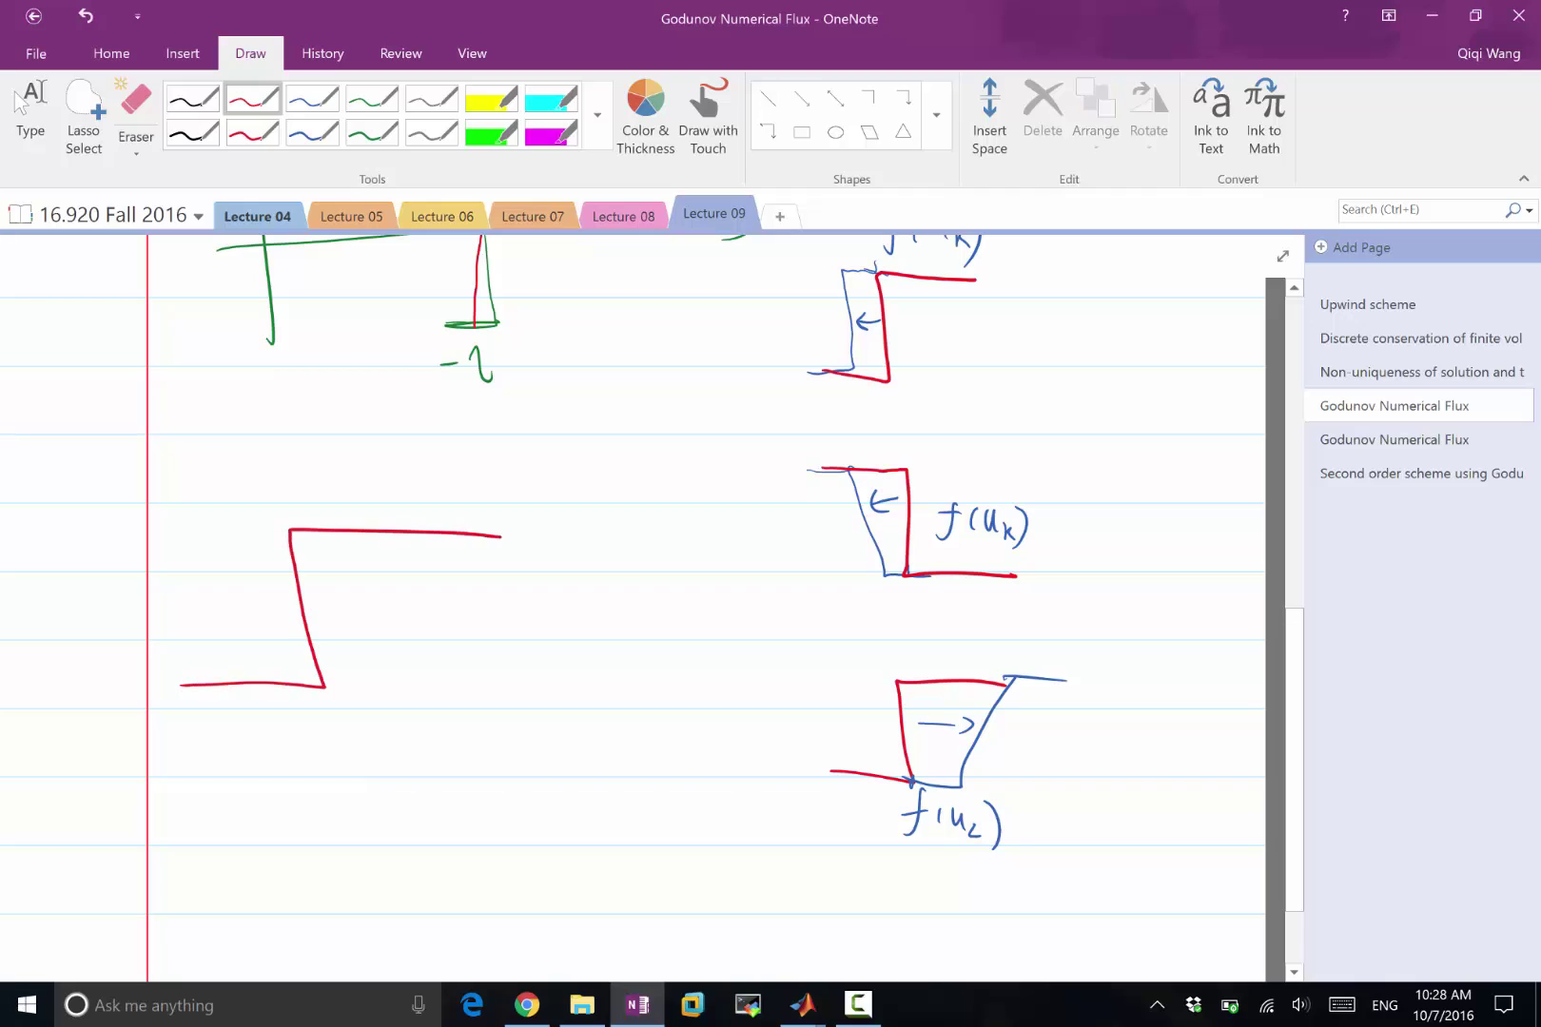
click(312, 97)
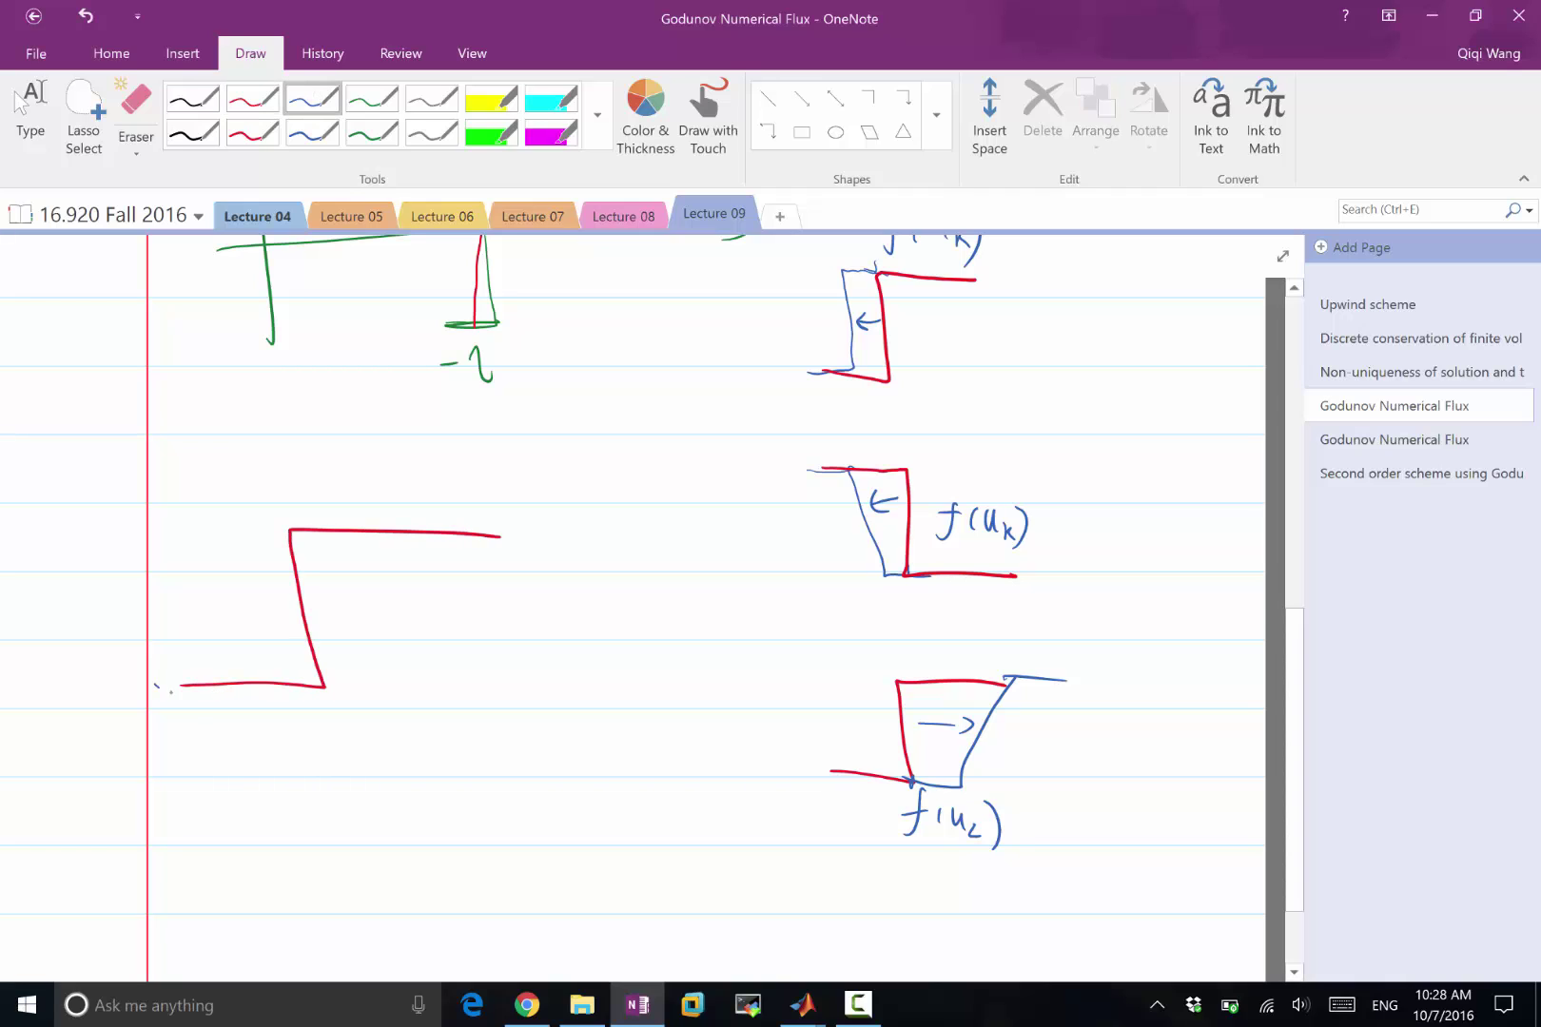
mouse_move(155, 683)
mouse_down()
mouse_move(237, 684)
mouse_move(337, 527)
mouse_move(480, 529)
mouse_up()
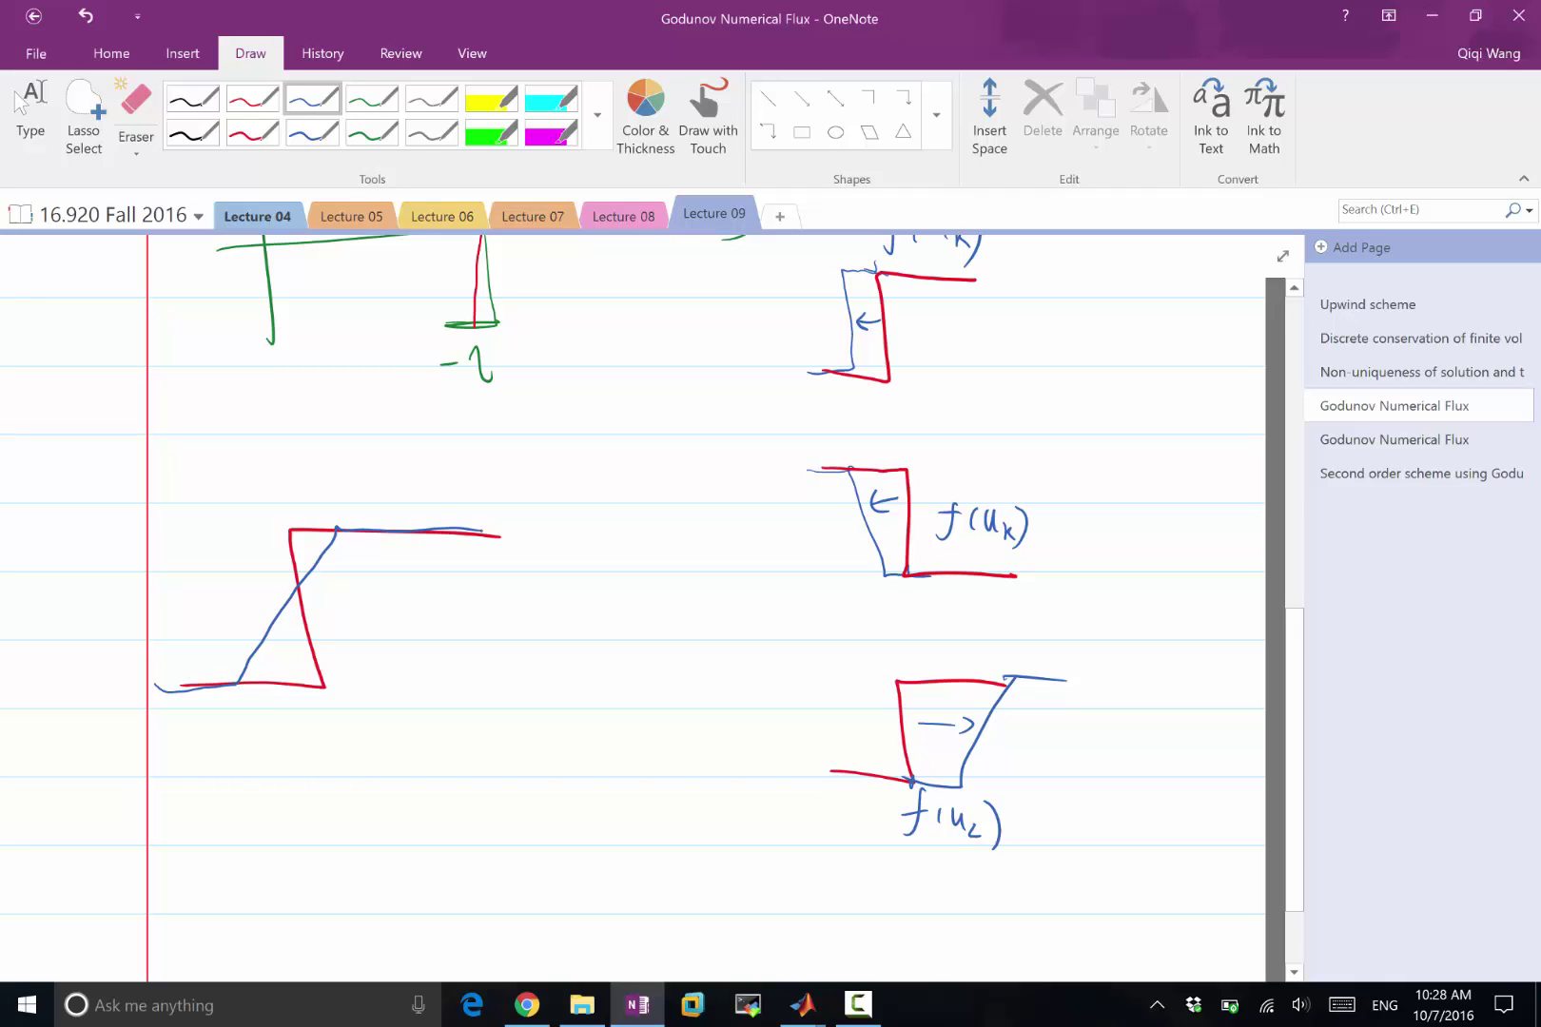
mouse_move(348, 495)
mouse_down()
mouse_move(407, 491)
mouse_move(380, 507)
mouse_up()
mouse_move(223, 704)
mouse_down()
mouse_move(169, 715)
mouse_move(177, 727)
mouse_up()
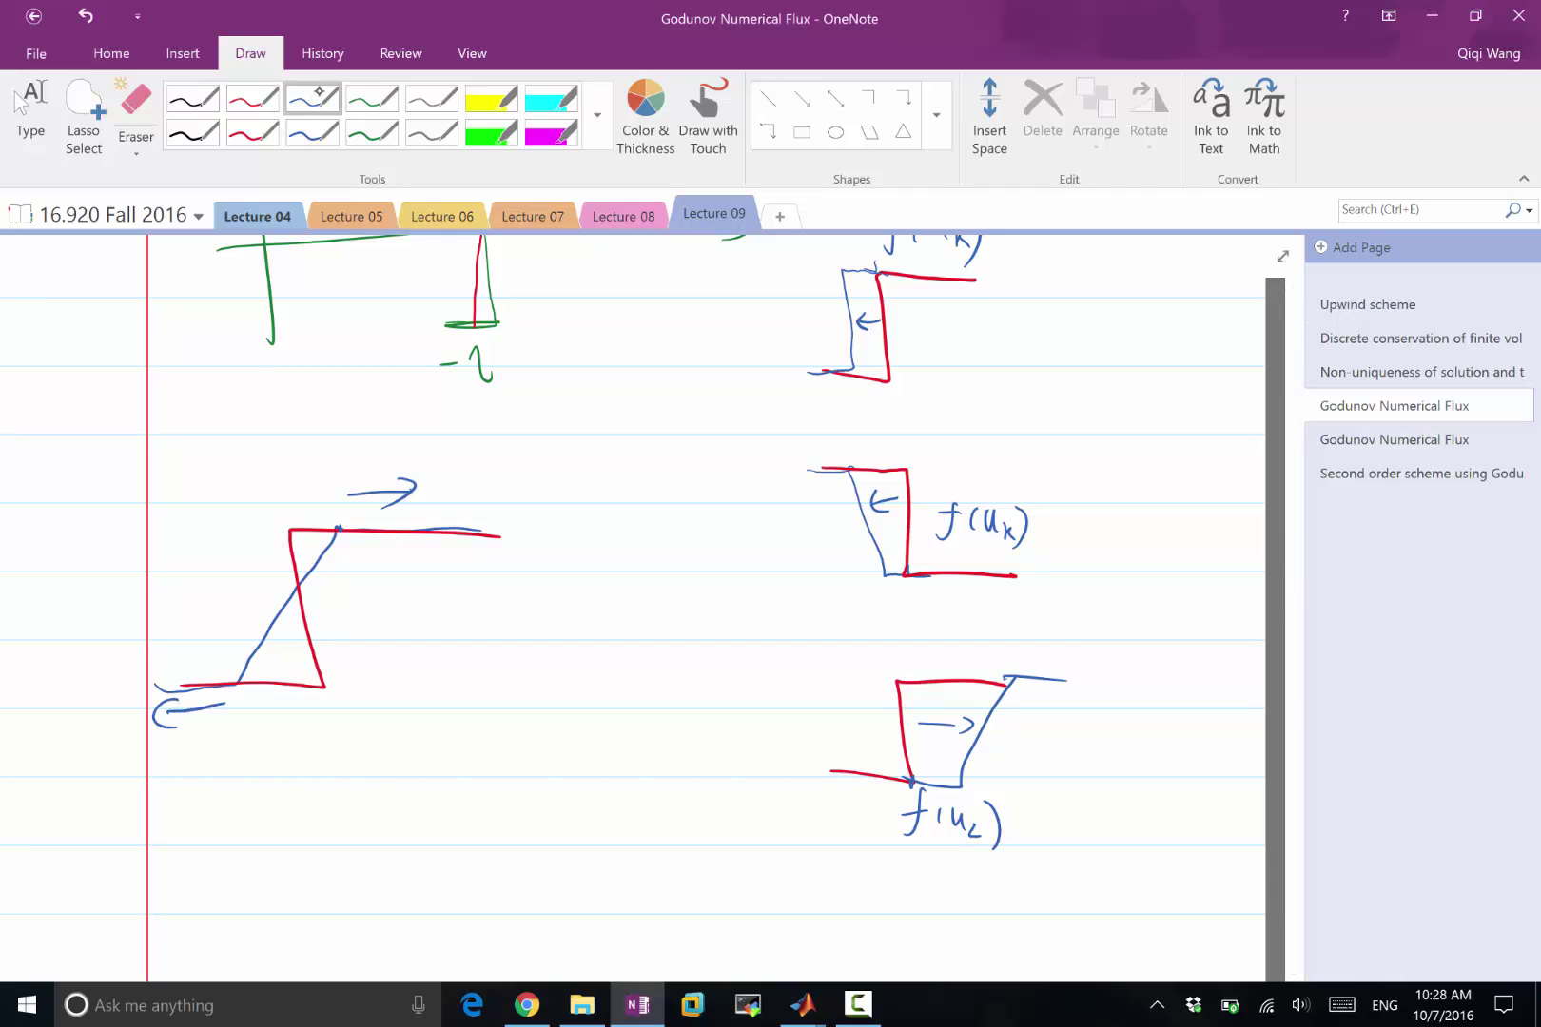
Step: Mark the wave's crossing point and write f(u) beside it
mouse_move(319, 586)
mouse_down()
mouse_move(298, 584)
mouse_move(371, 608)
mouse_up()
mouse_move(358, 578)
mouse_down()
mouse_move(389, 576)
mouse_move(398, 598)
mouse_up()
mouse_move(416, 569)
mouse_down()
mouse_move(421, 589)
mouse_move(434, 570)
mouse_up()
drag(436, 554, 439, 597)
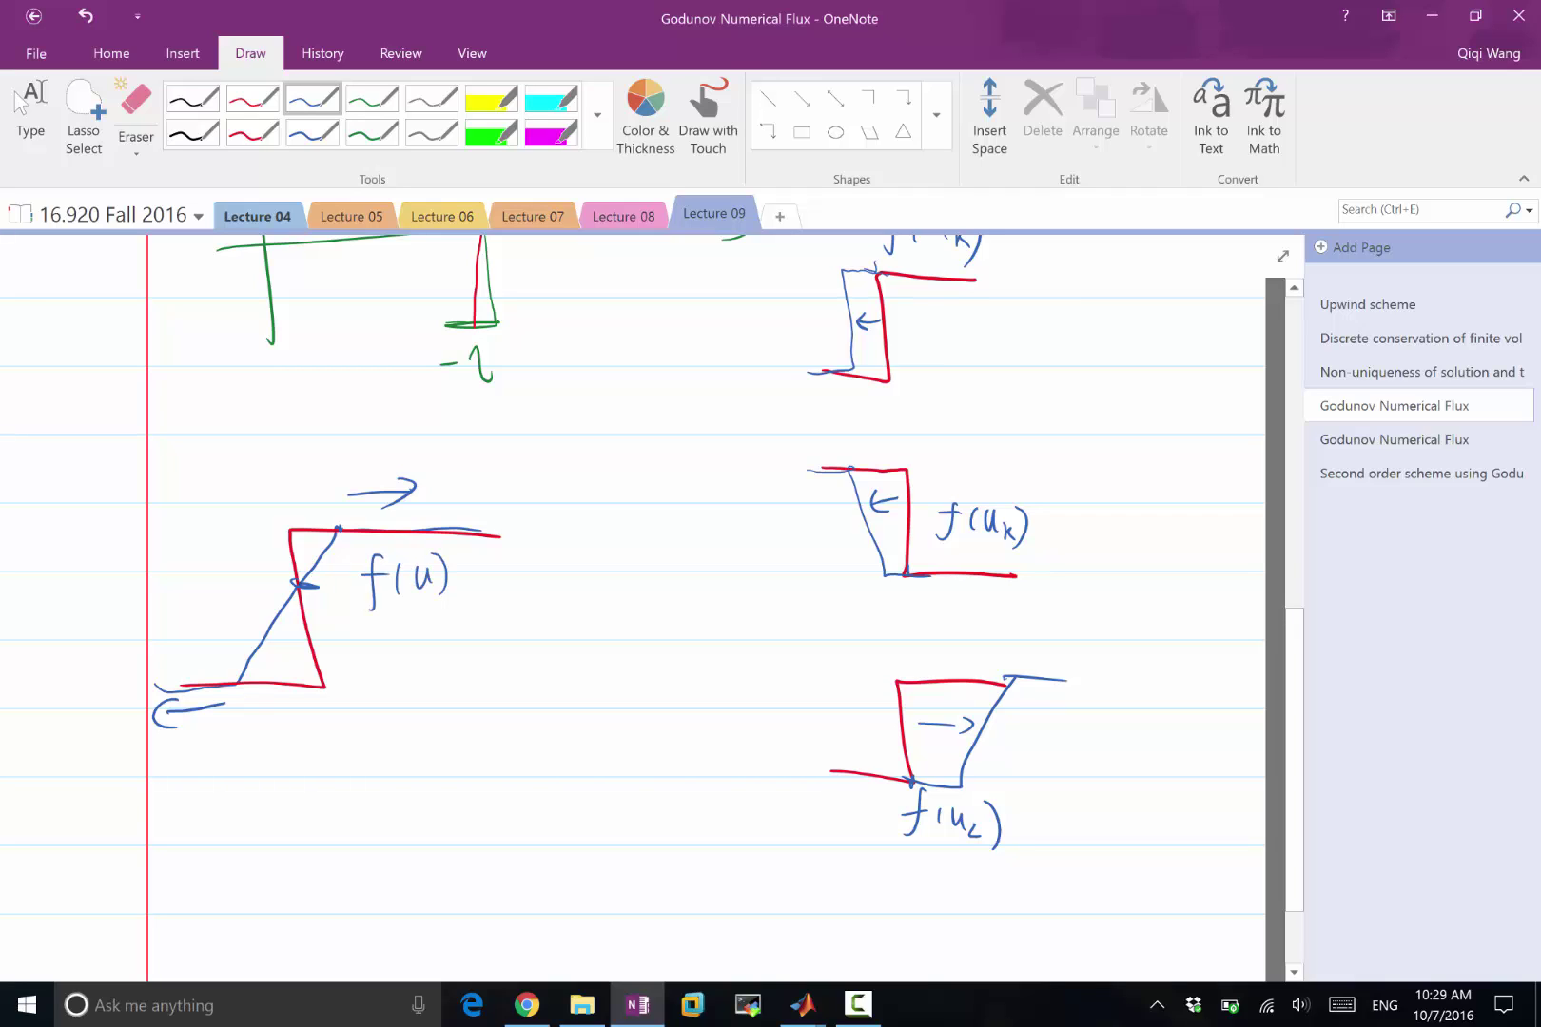
drag(315, 580, 300, 582)
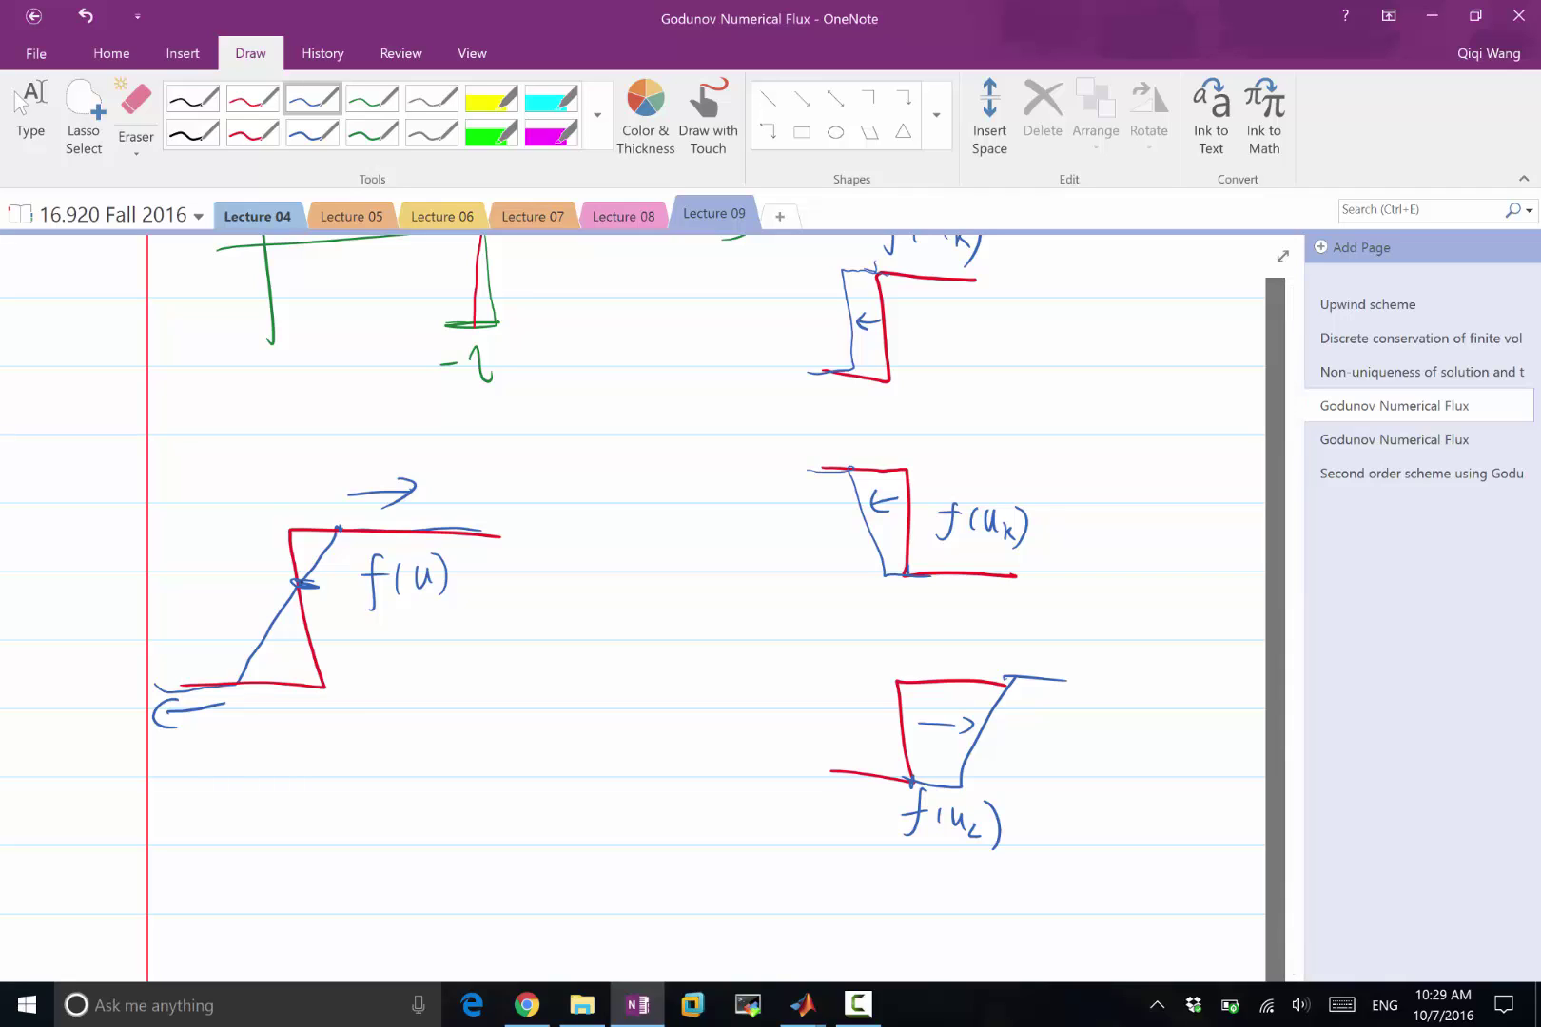
click(28, 114)
scroll(704, 570, up, 2)
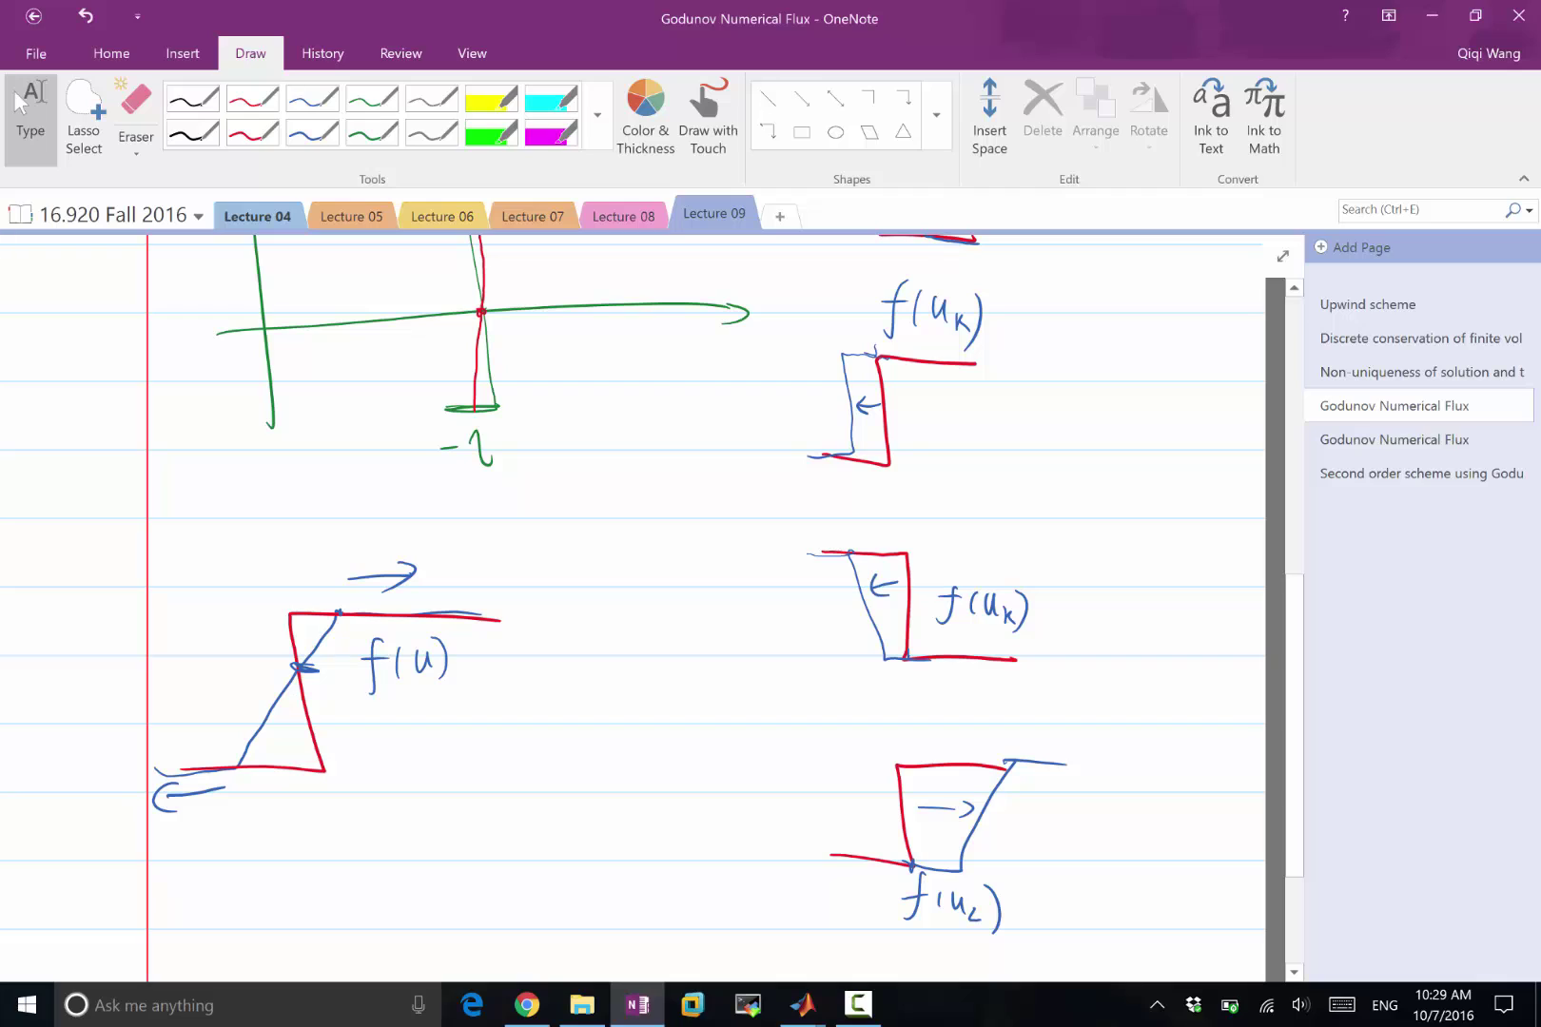
key(alt+d)
key(p)
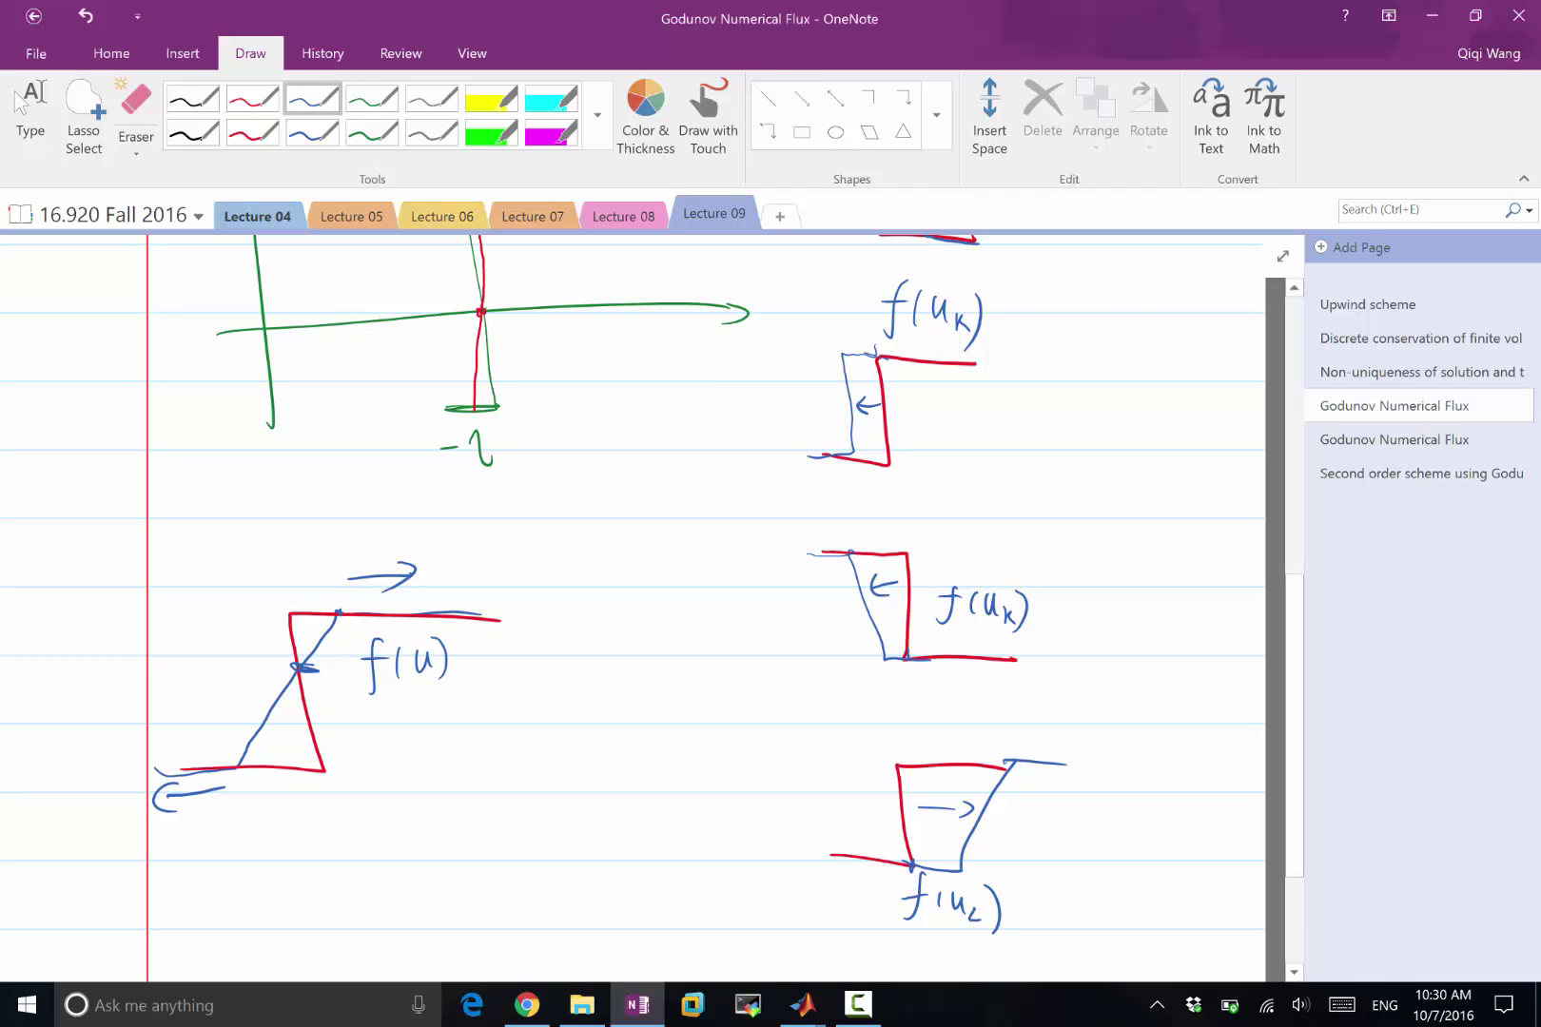
Step: Write df/du = u in blue beneath the green axes
mouse_move(169, 453)
mouse_down()
mouse_move(200, 425)
mouse_move(195, 461)
mouse_up()
mouse_move(183, 440)
mouse_down()
mouse_move(207, 438)
mouse_move(213, 472)
mouse_up()
drag(176, 502, 181, 518)
drag(187, 504, 221, 516)
drag(232, 474, 249, 471)
mouse_move(233, 483)
mouse_down()
mouse_move(280, 449)
mouse_move(324, 480)
mouse_up()
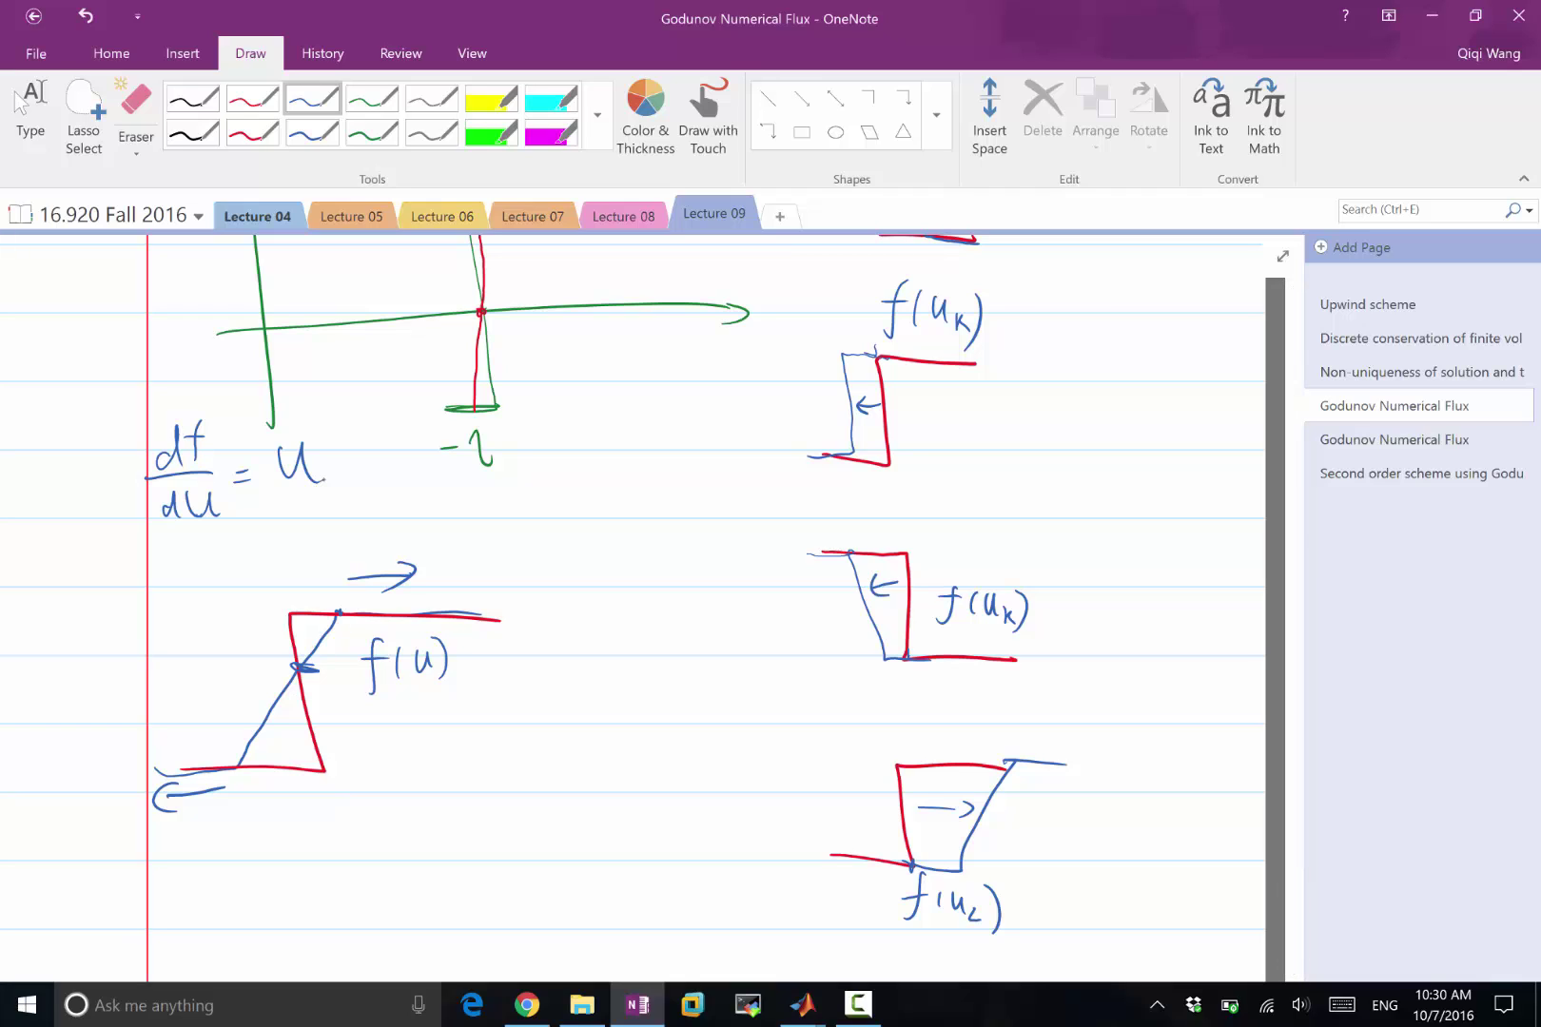
Step: Write the condition u_R > u_L beside the transonic sketch's upper arrow
click(377, 565)
key(ctrl+z)
mouse_move(525, 576)
mouse_down()
mouse_move(568, 619)
mouse_move(573, 603)
mouse_up()
drag(597, 577, 624, 602)
drag(637, 600, 639, 616)
scroll(344, 753, down, 2)
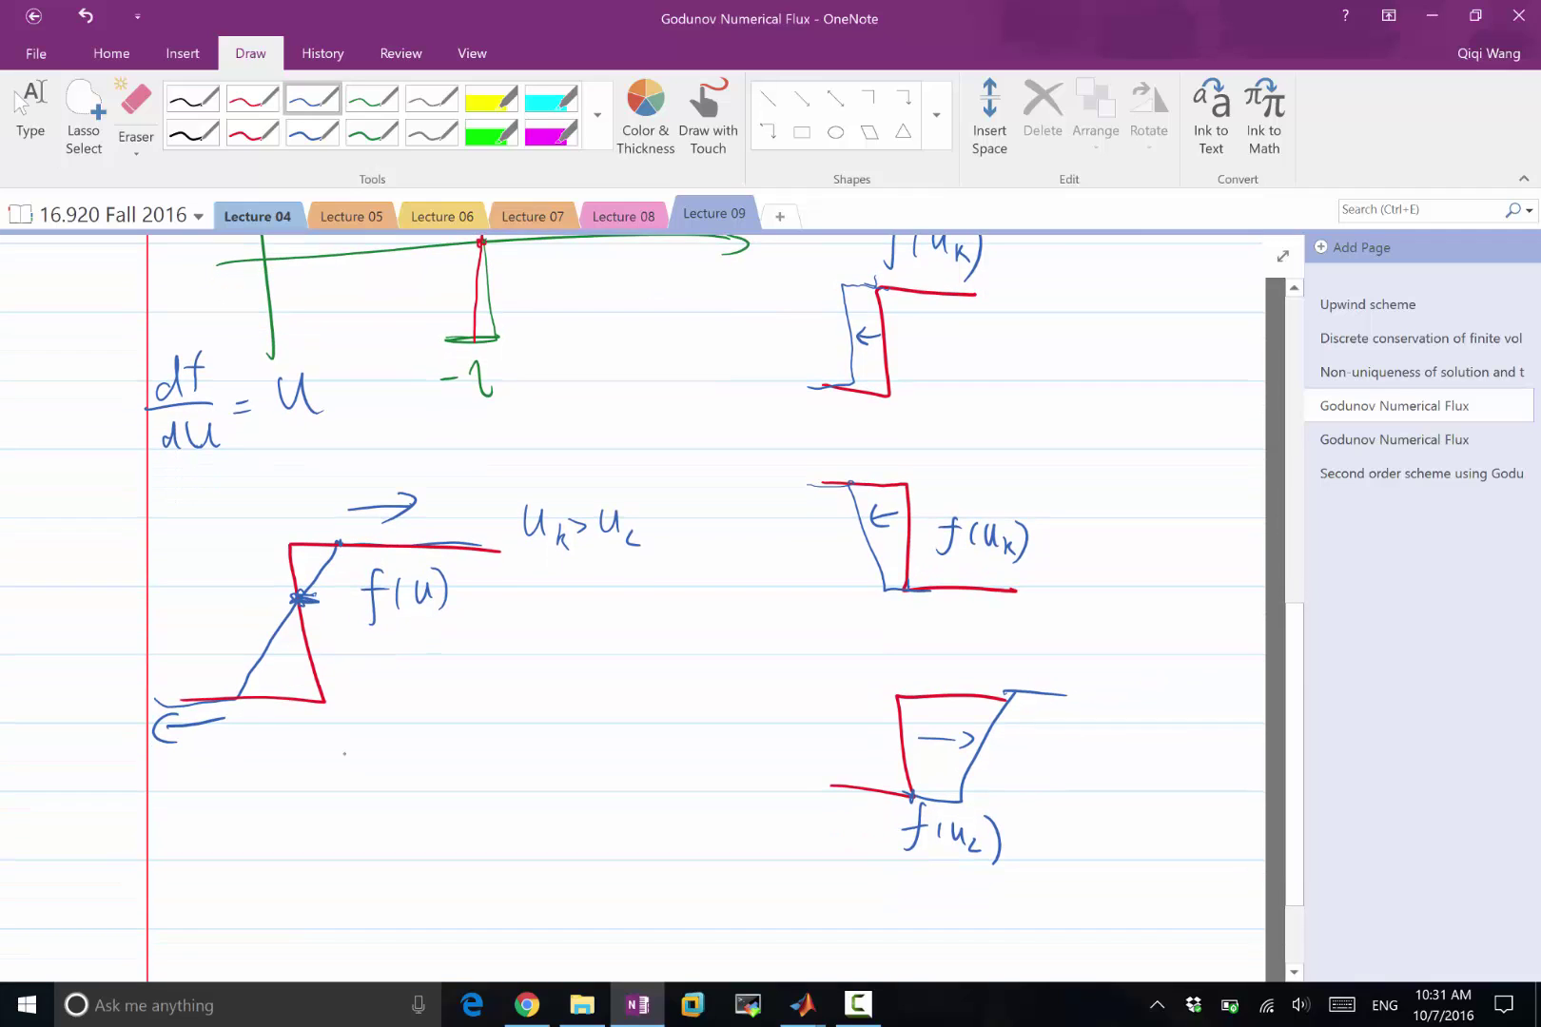
Step: Sketch a small df/du plot with axes and a rising line whose zero crossing is marked
mouse_move(379, 755)
mouse_down()
mouse_move(371, 766)
mouse_move(403, 741)
mouse_up()
mouse_move(356, 773)
mouse_down()
mouse_move(392, 783)
mouse_move(381, 794)
mouse_move(416, 792)
mouse_up()
mouse_move(499, 859)
mouse_down()
mouse_move(478, 699)
mouse_move(487, 712)
mouse_up()
drag(472, 772, 626, 758)
drag(613, 750, 614, 766)
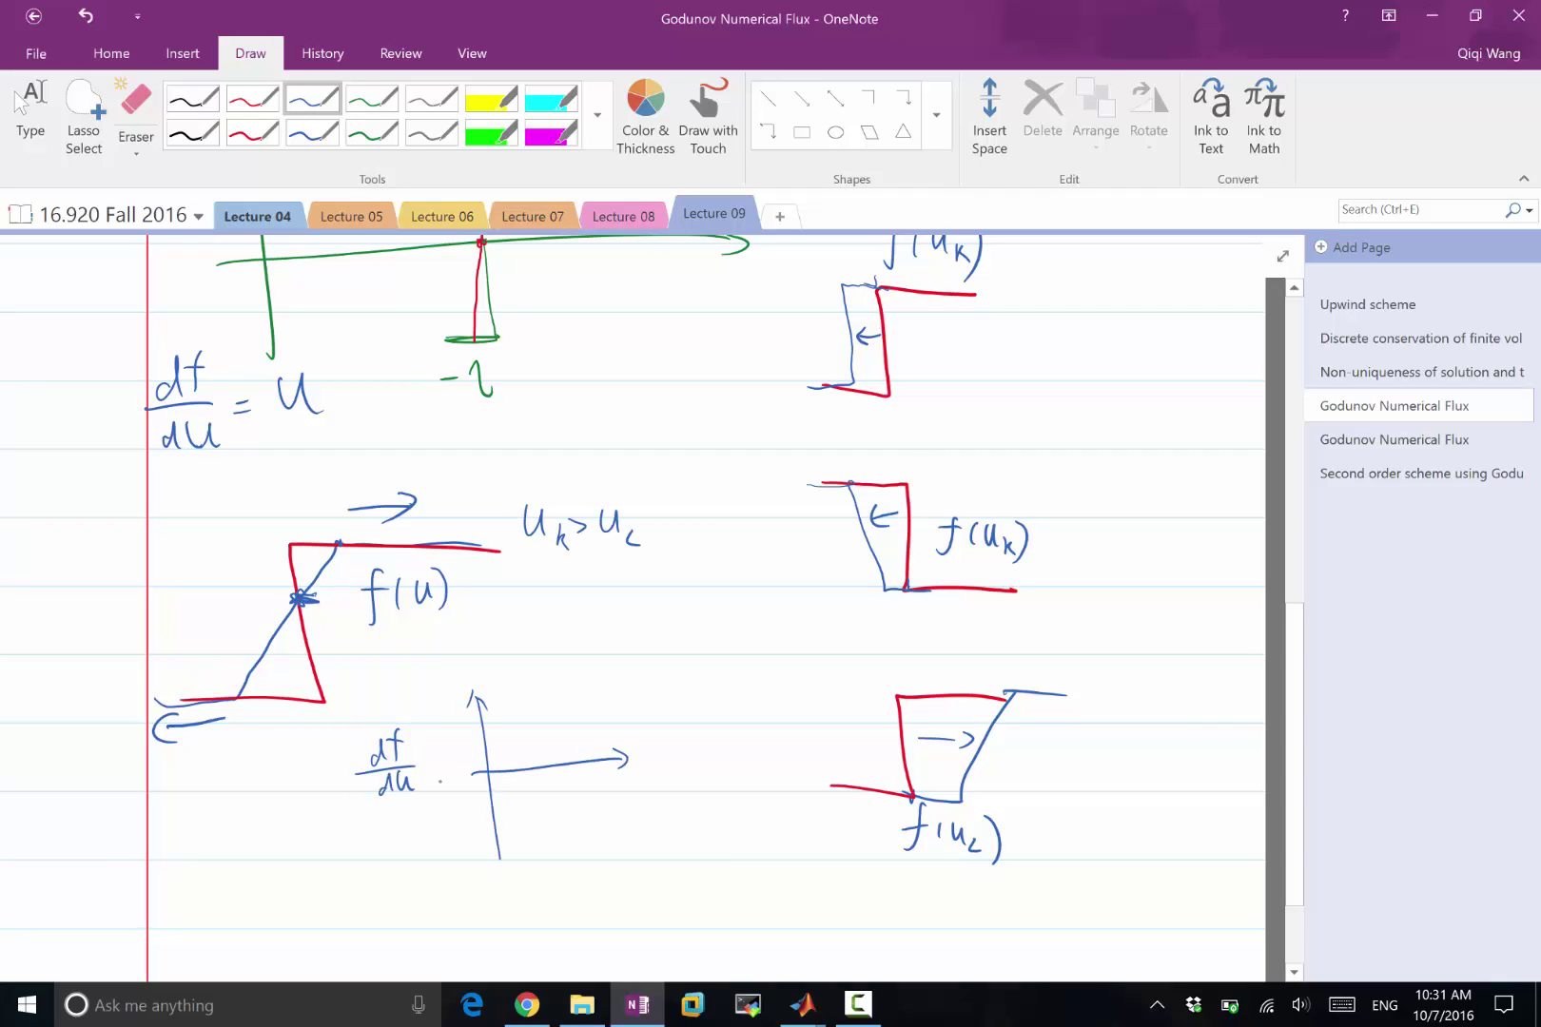
drag(450, 767, 450, 769)
drag(493, 846, 569, 724)
drag(538, 754, 540, 767)
Step: Extend the label to f(u) = max f, with the u_L to u_R range written below
scroll(637, 608, down, 1)
drag(445, 557, 465, 556)
mouse_move(448, 565)
mouse_down()
mouse_move(560, 581)
mouse_move(593, 561)
mouse_move(582, 600)
mouse_up()
click(491, 551)
drag(573, 576, 601, 574)
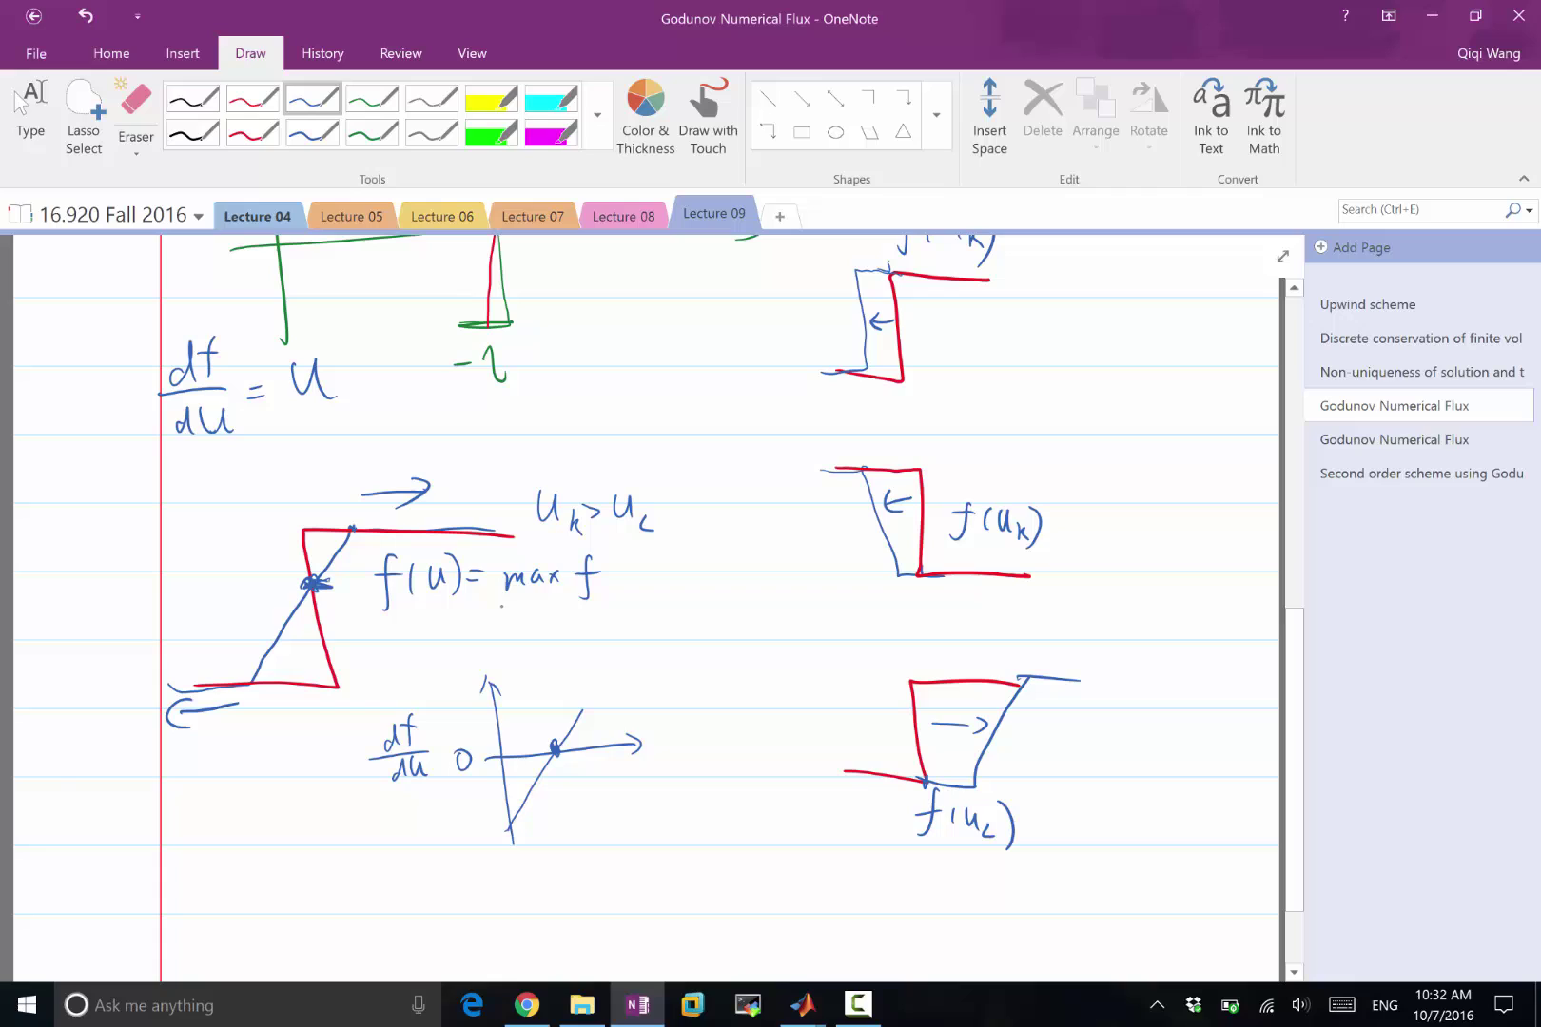
mouse_move(487, 599)
mouse_down()
mouse_move(511, 620)
mouse_move(532, 610)
mouse_up()
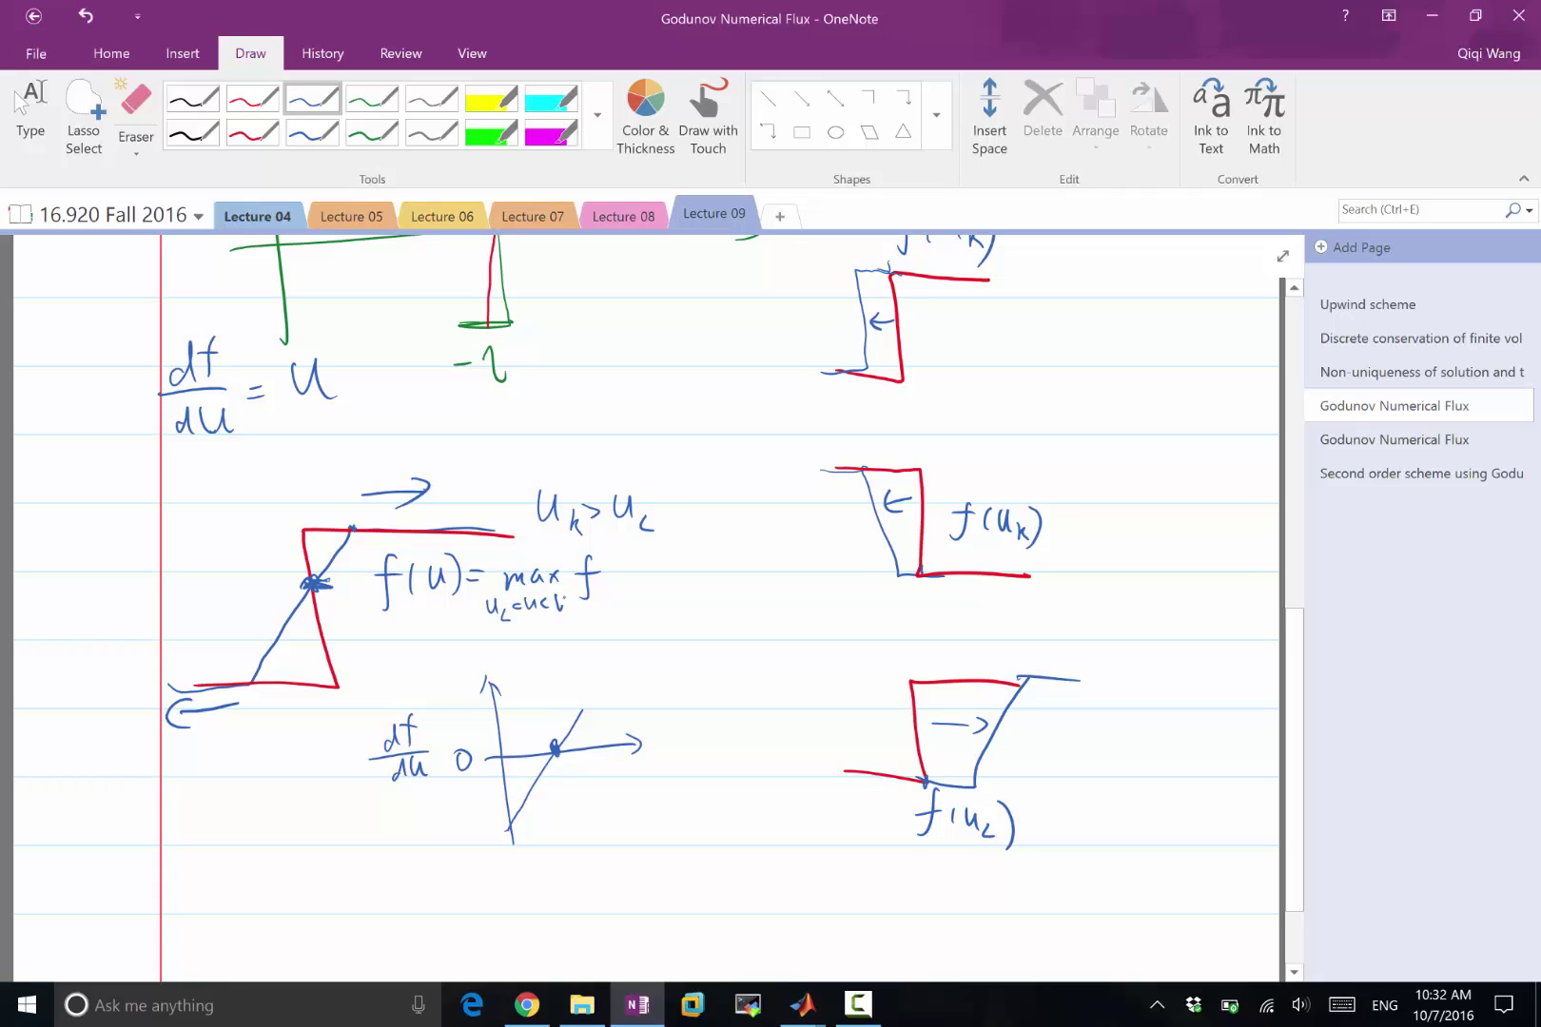